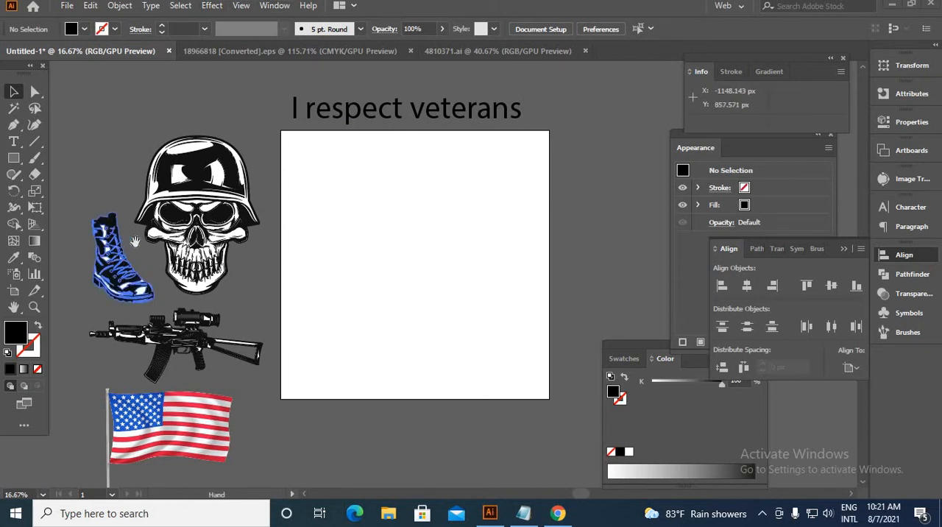
scroll(354, 188, "up", 1)
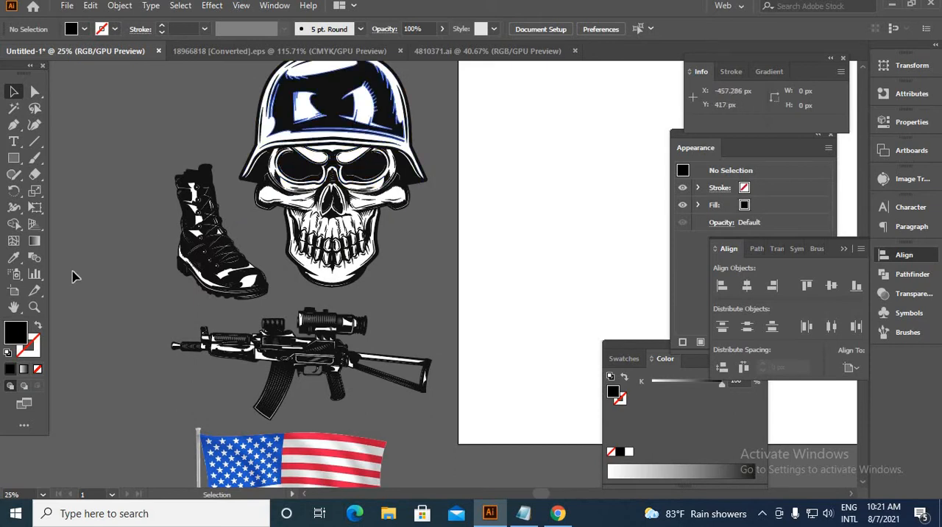
left_click(239, 295)
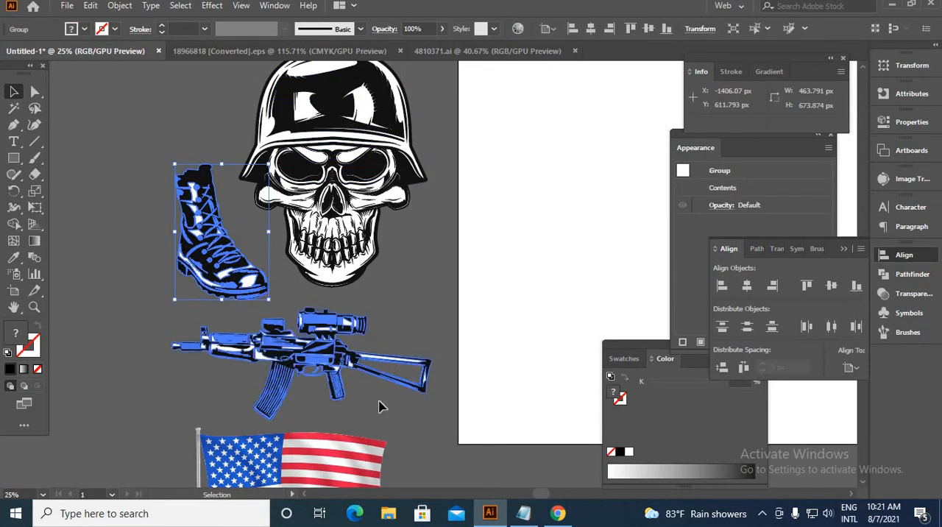
scroll(309, 382, "down", 3)
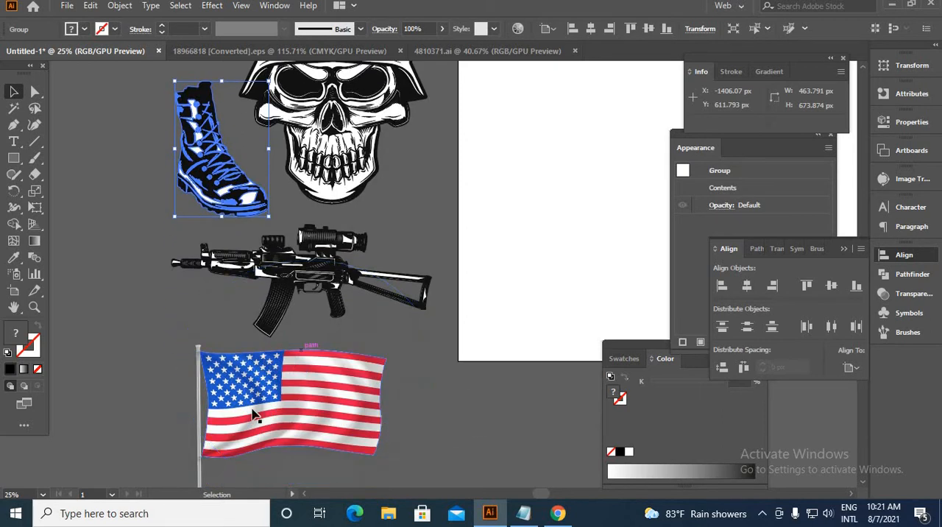
scroll(260, 283, "down", 3)
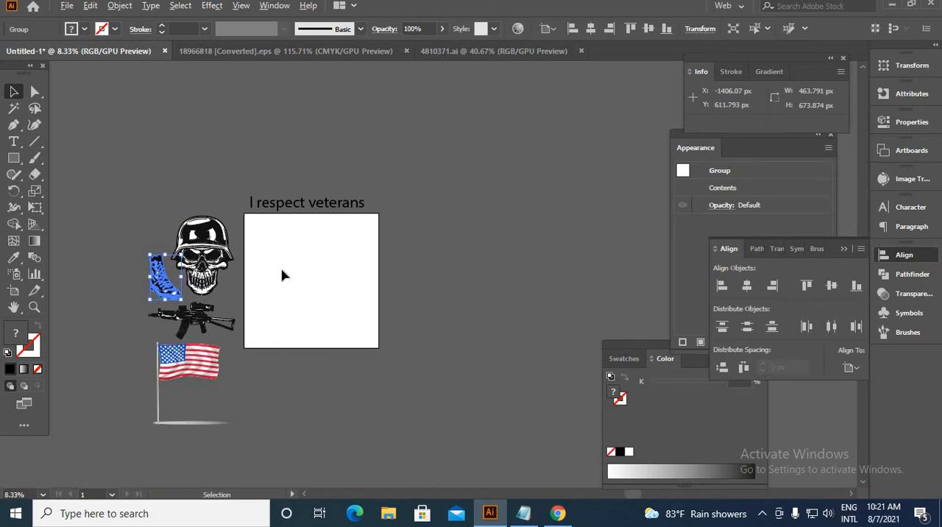
Draw the left half of a shield outline on the artboard with the Pen tool, about 337 px wide and 821 px tall.
scroll(281, 275, "up", 3)
key("p")
scroll(335, 194, "up", 1)
left_click(350, 203)
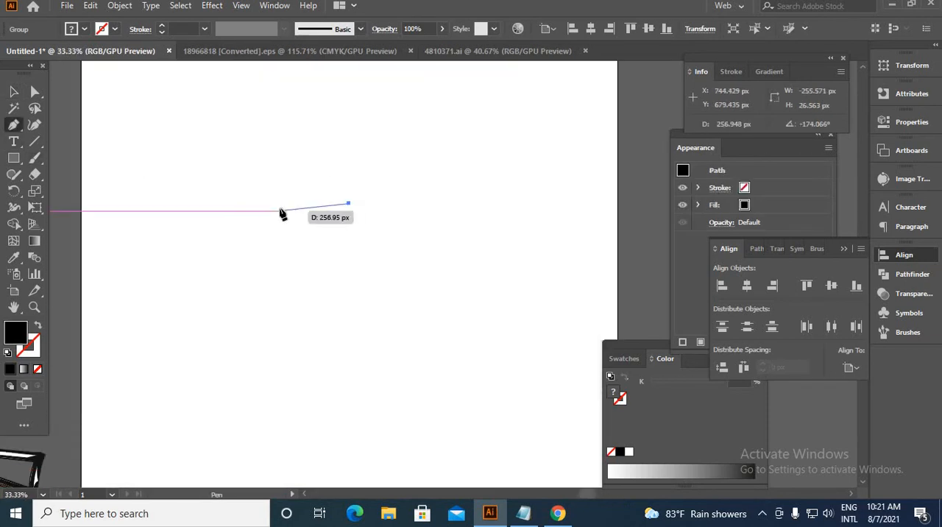
mouse_move(276, 211)
left_mouse_down()
mouse_move(249, 228)
mouse_move(267, 247)
left_mouse_up()
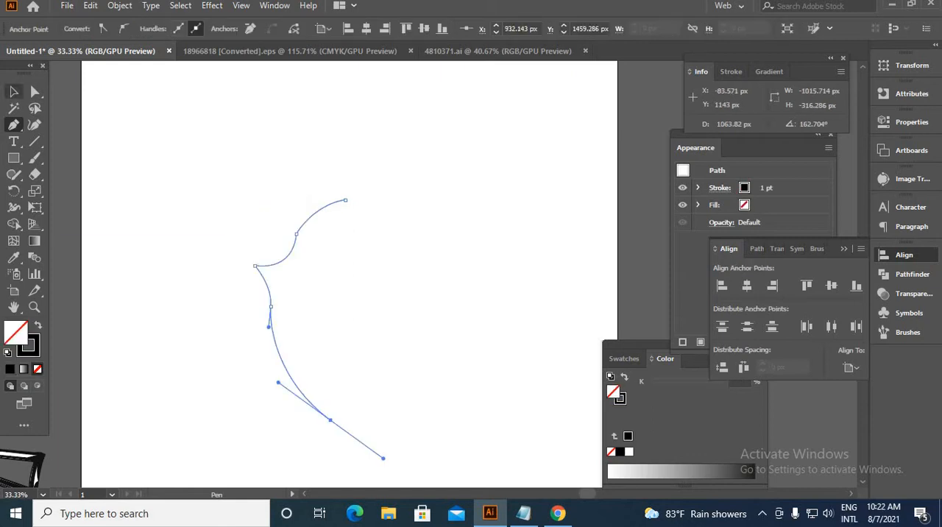
key("v")
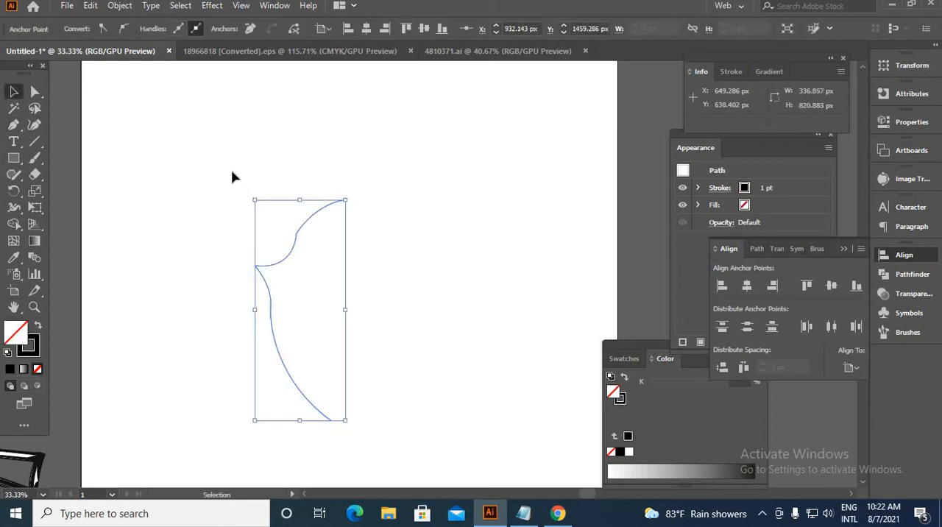
left_click(372, 465)
left_click_drag(89, 196, 64, 156)
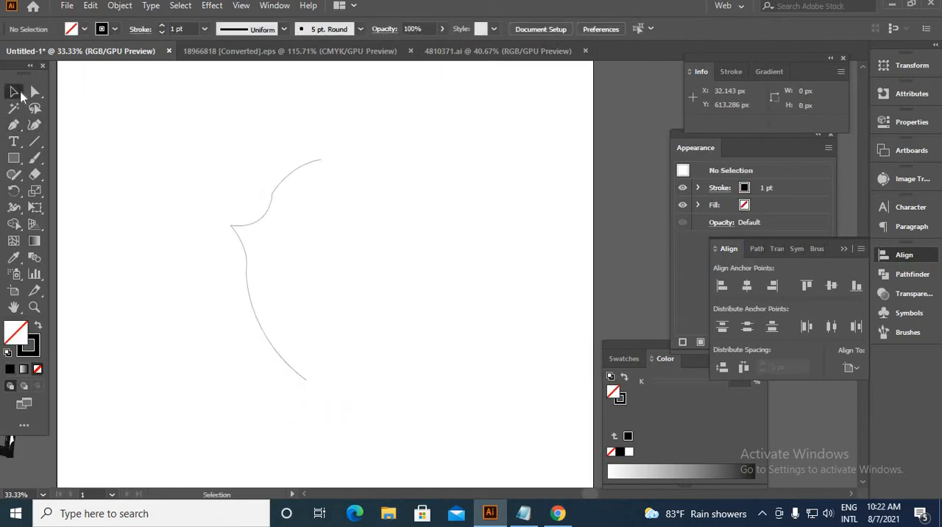
Reshape the half shield by moving its lower endpoint outward and adjusting the curve handles, making it about 450 px wide and 805 px tall.
left_click(35, 93)
scroll(309, 390, "up", 2)
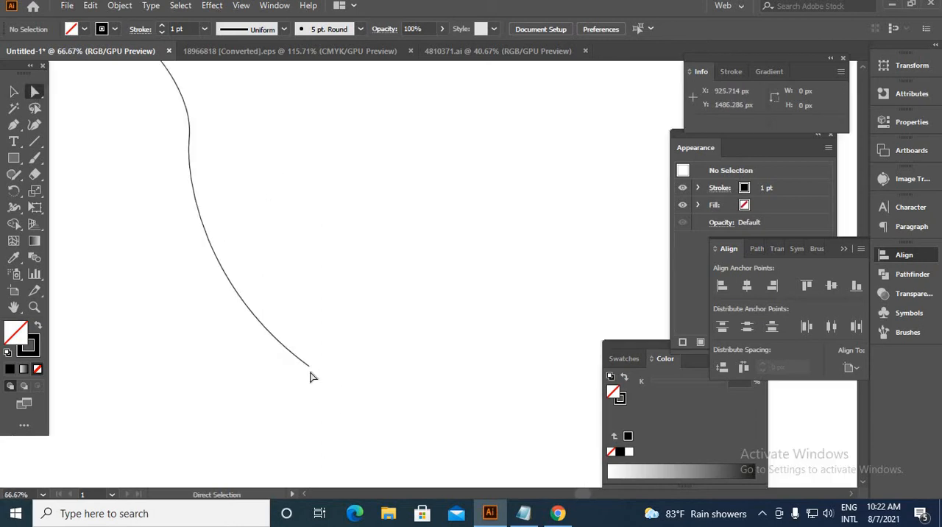
left_click(310, 367)
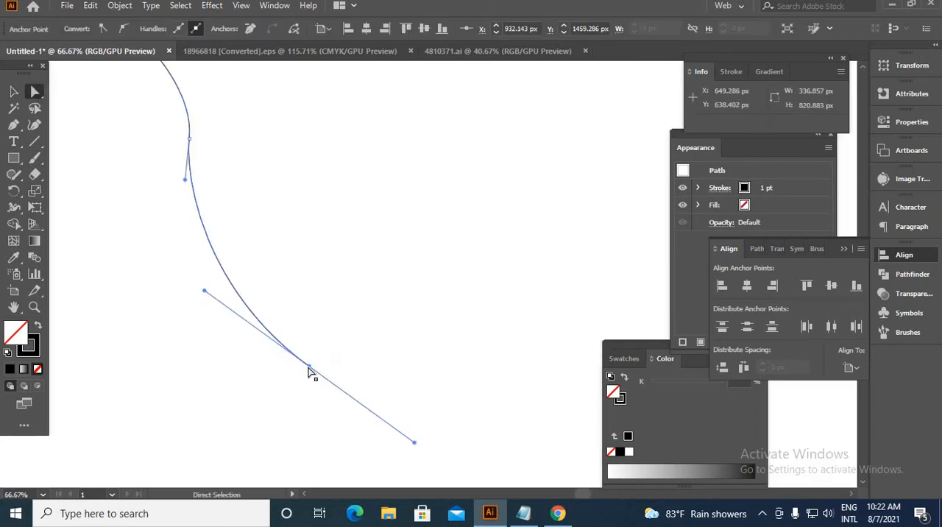
left_click(318, 374)
left_click_drag(310, 368, 373, 378)
scroll(374, 373, "down", 3)
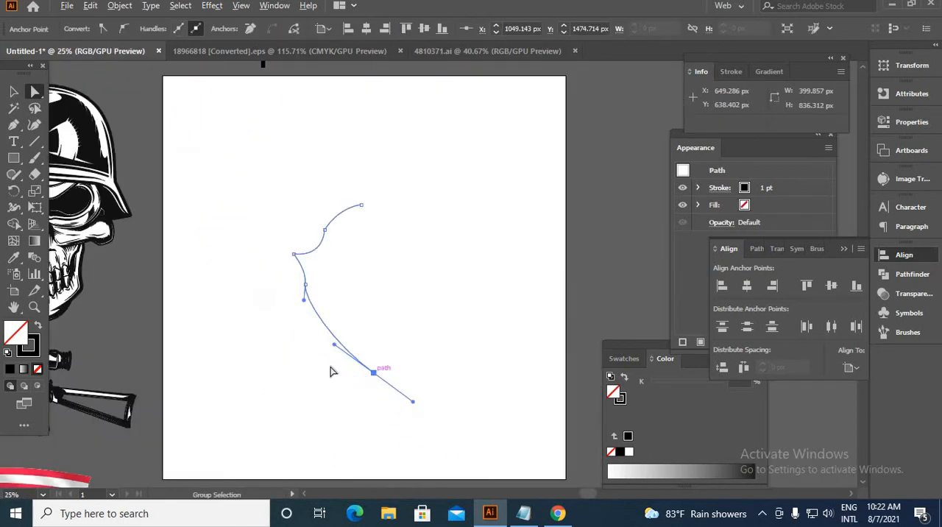
left_click_drag(333, 344, 317, 359)
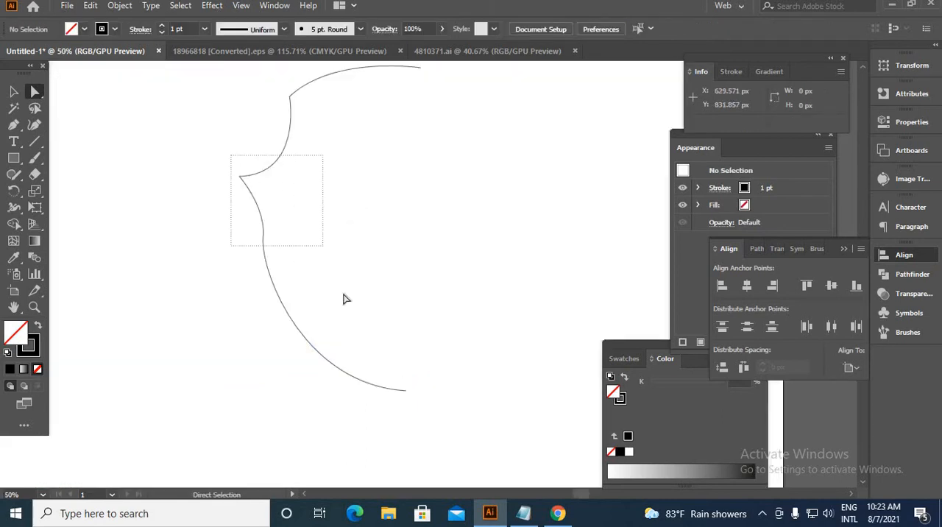
left_click_drag(345, 299, 317, 275)
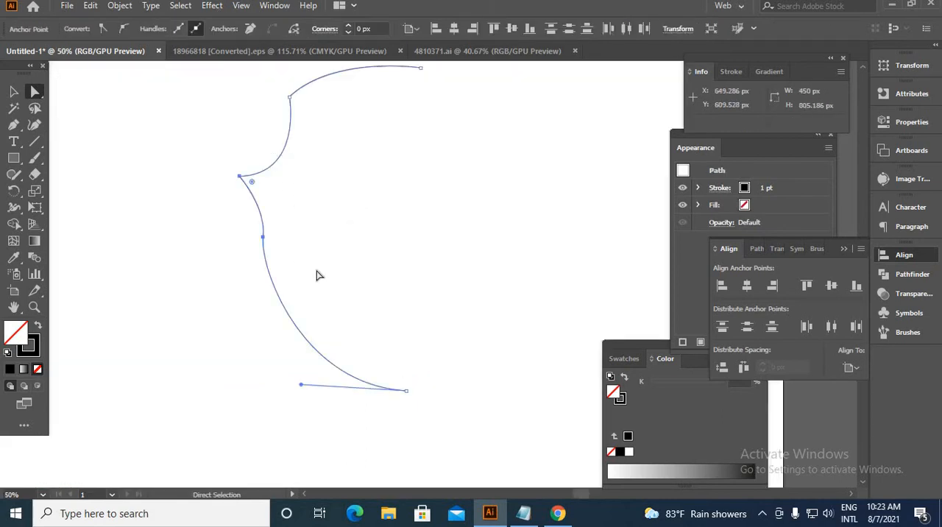
left_click(13, 91)
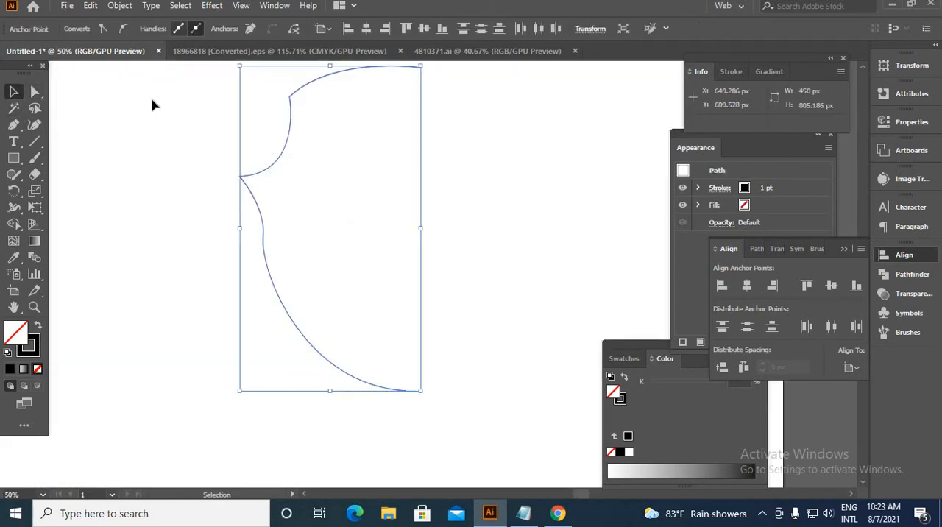
left_click(161, 126)
Set the half shield path's stroke weight to 21 pt.
left_click(244, 186)
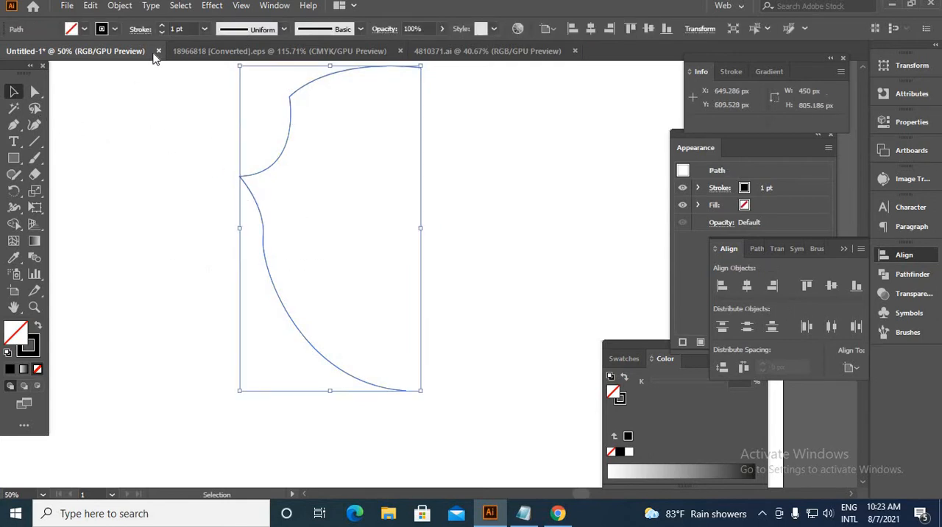
left_click(161, 29)
left_click(161, 28)
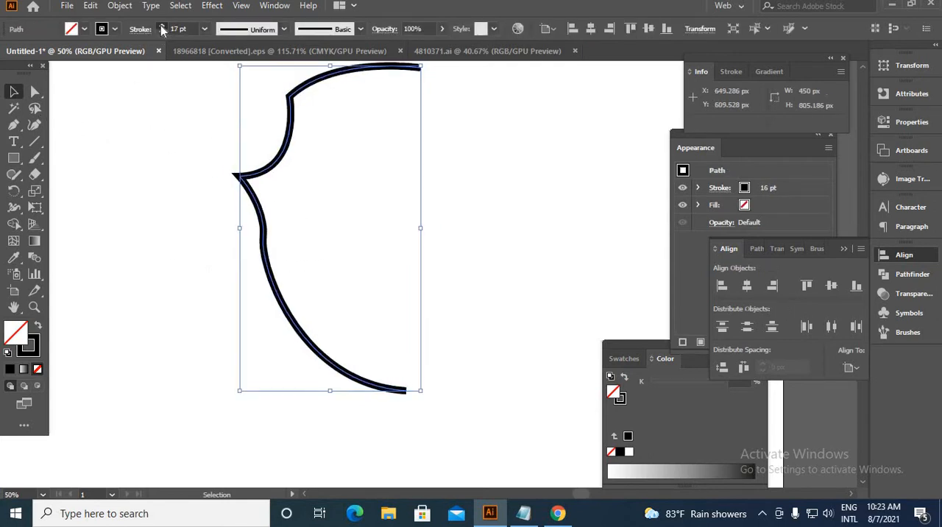
left_click(161, 29)
left_click(161, 28)
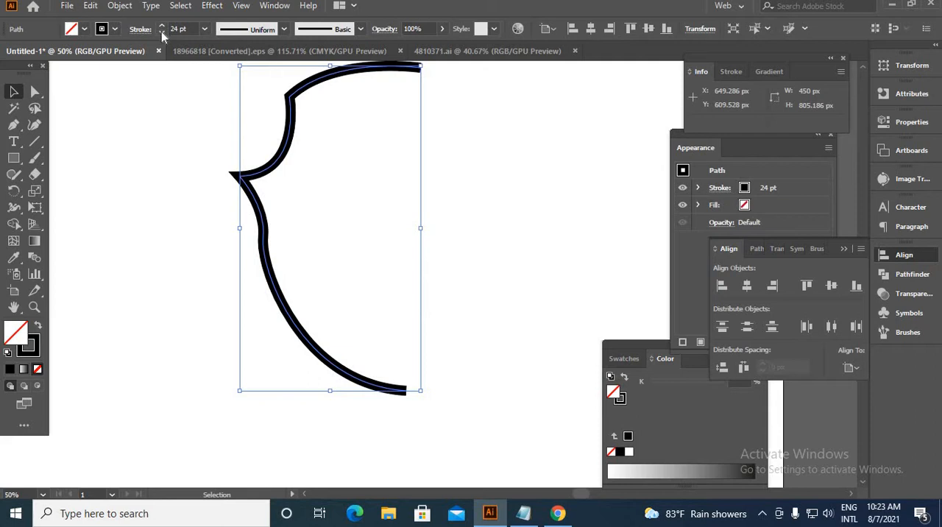
left_click(161, 31)
left_click(161, 31)
left_click(161, 32)
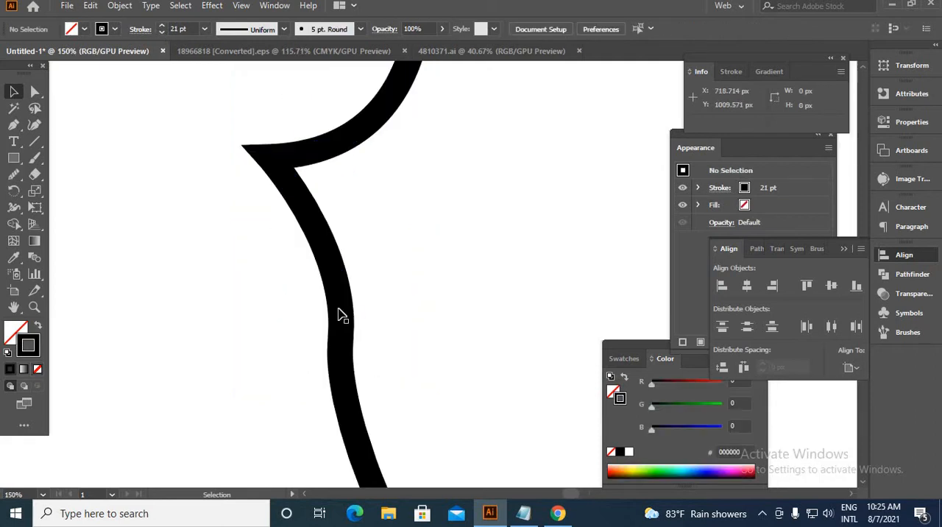
left_click(345, 300)
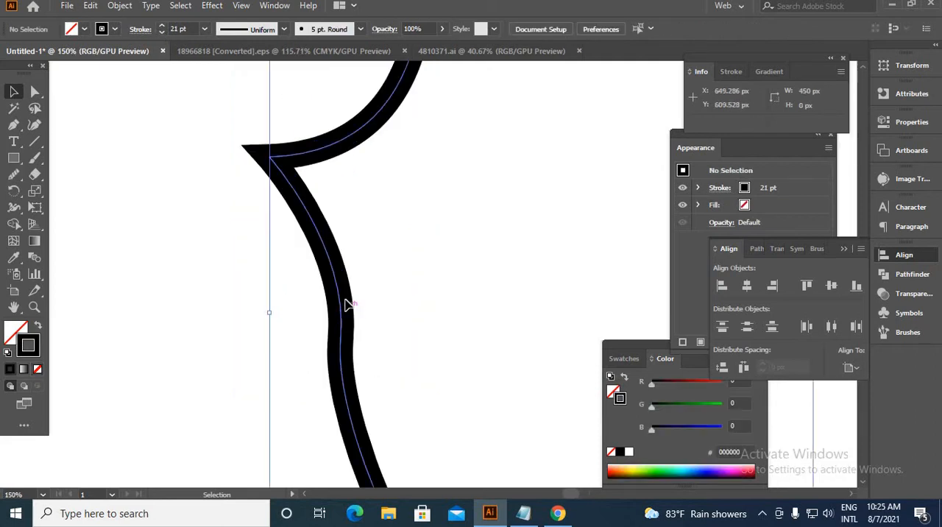
left_click(345, 300)
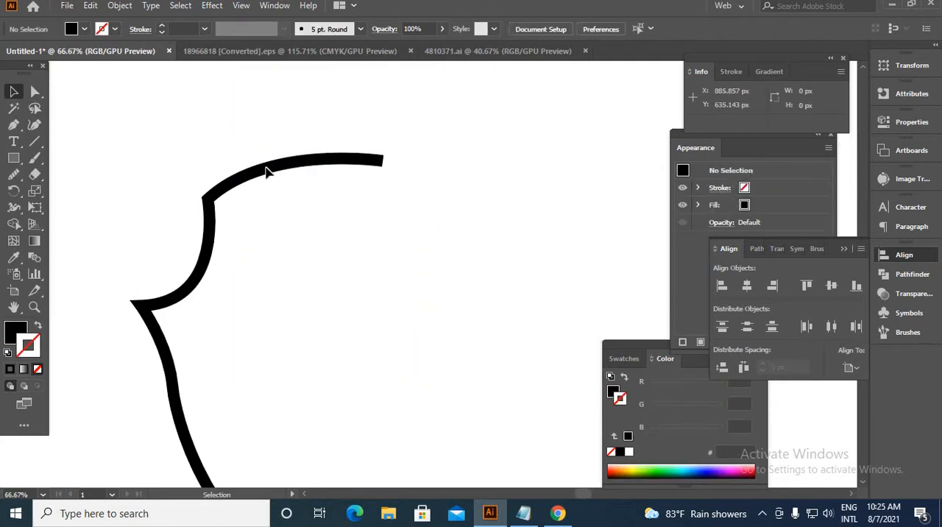
Reflect a copy of the expanded half shield across the vertical axis.
left_click(271, 173)
right_click(269, 171)
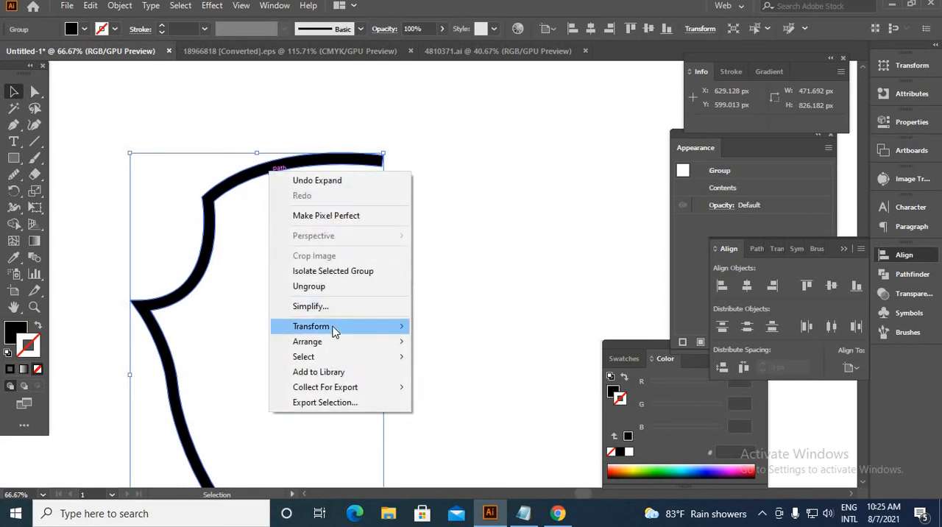
mouse_move(332, 330)
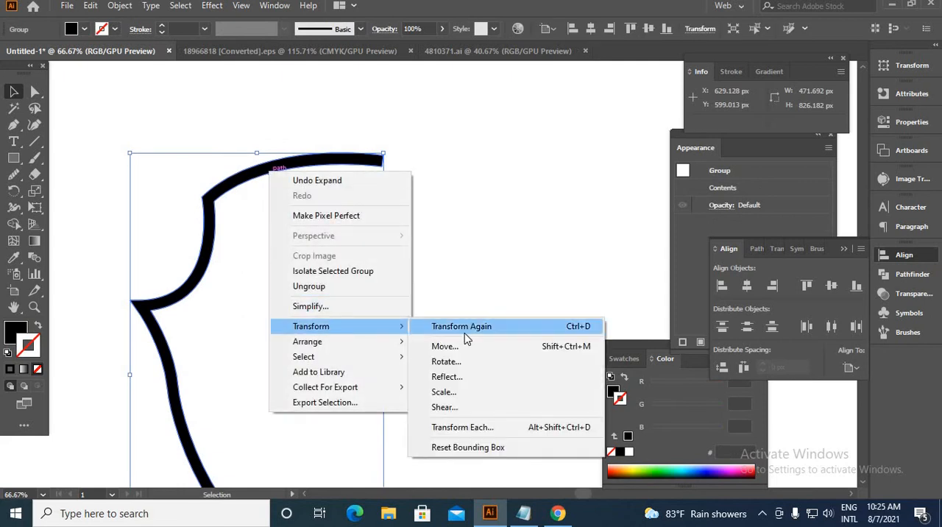
left_click(465, 377)
left_click(654, 359)
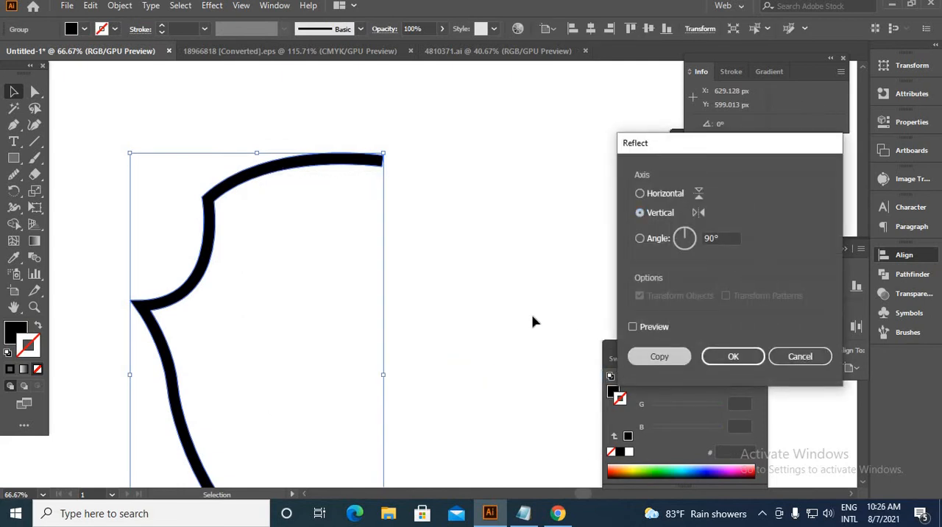
left_click(460, 317)
Move the mirrored half to the right until its ends overlap the left half and complete the shield outline.
scroll(439, 337, "down", 3, "alt")
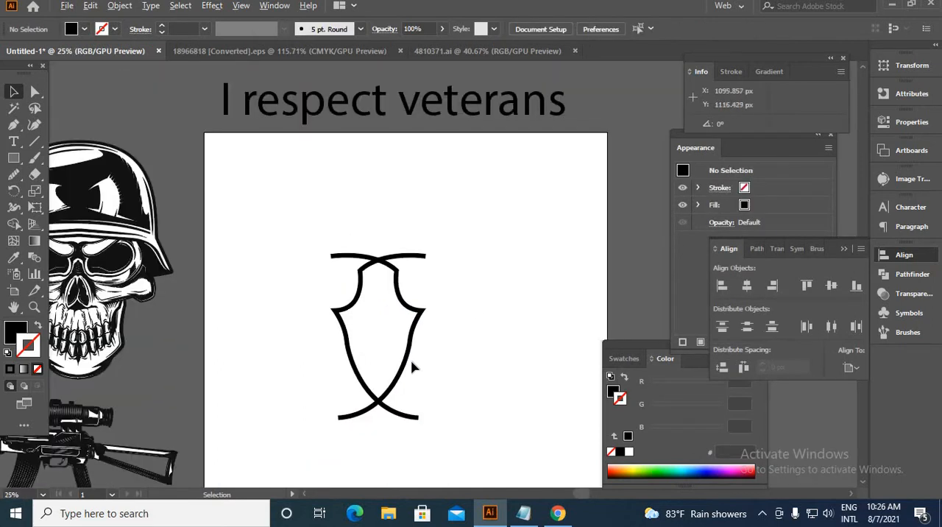
scroll(412, 366, "up", 2, "alt")
left_click_drag(401, 351, 559, 357)
left_click(364, 216)
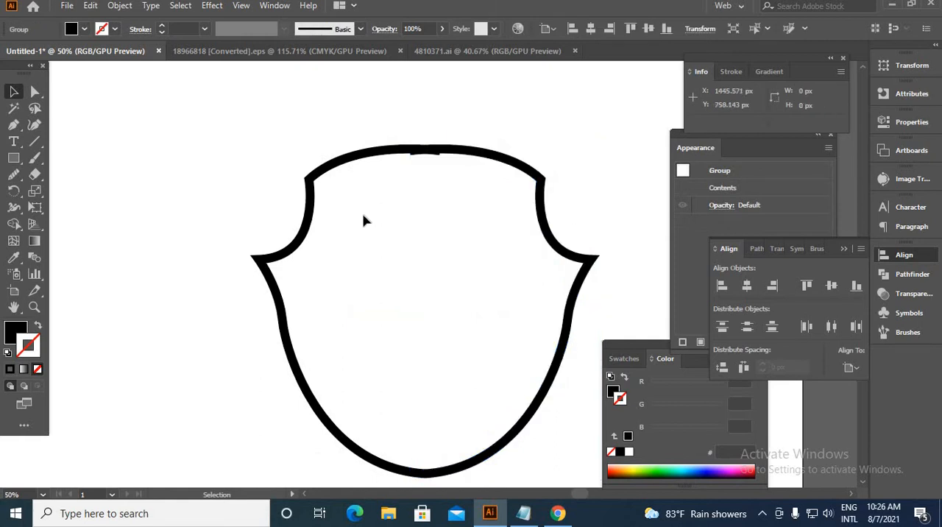
scroll(389, 240, "up", 1, "alt")
scroll(466, 157, "down", 1, "alt")
scroll(286, 106, "down", 1, "alt")
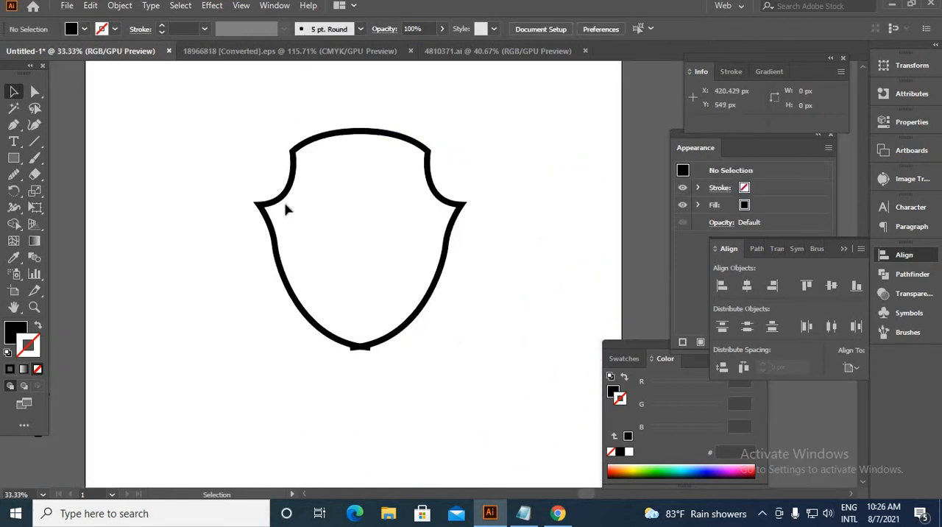
Trim the overhanging ends where the two halves cross at the shield's lower tip using Shape Builder.
left_click_drag(196, 114, 502, 433)
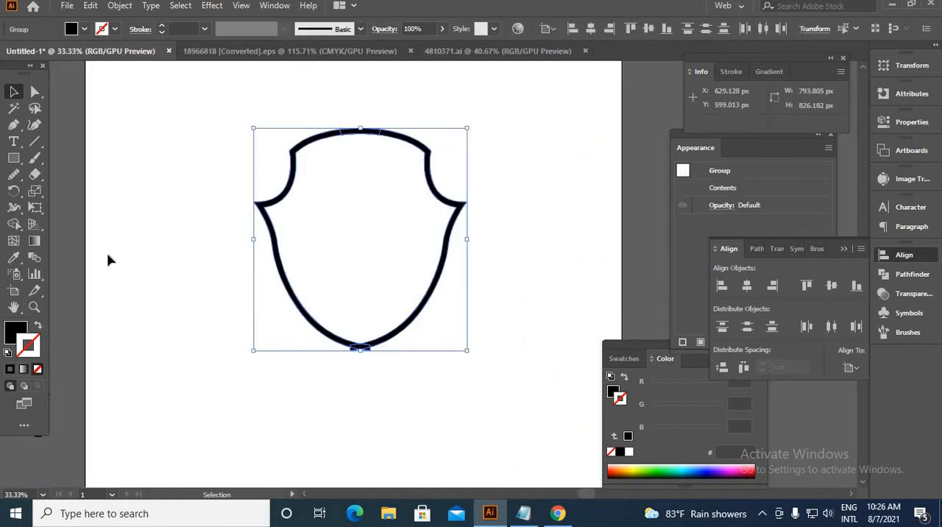
left_click(14, 224)
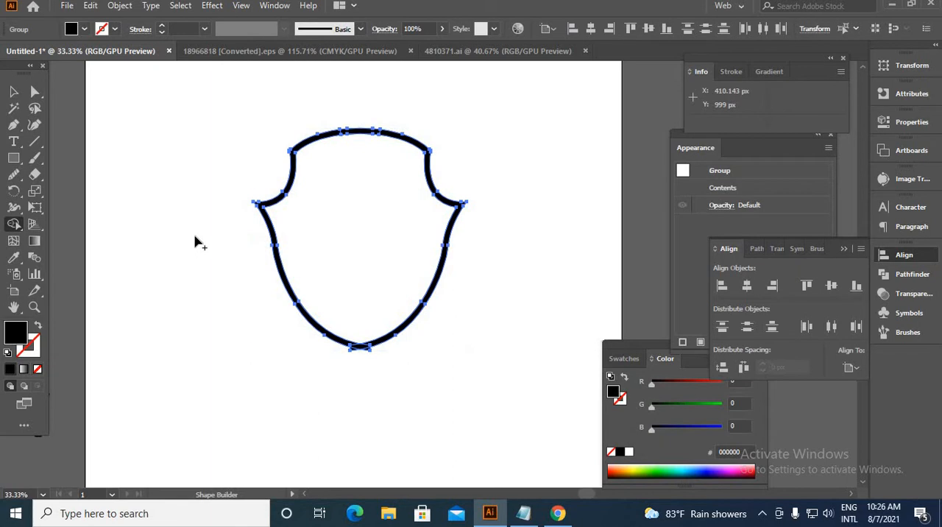
scroll(379, 337, "up", 6, "alt")
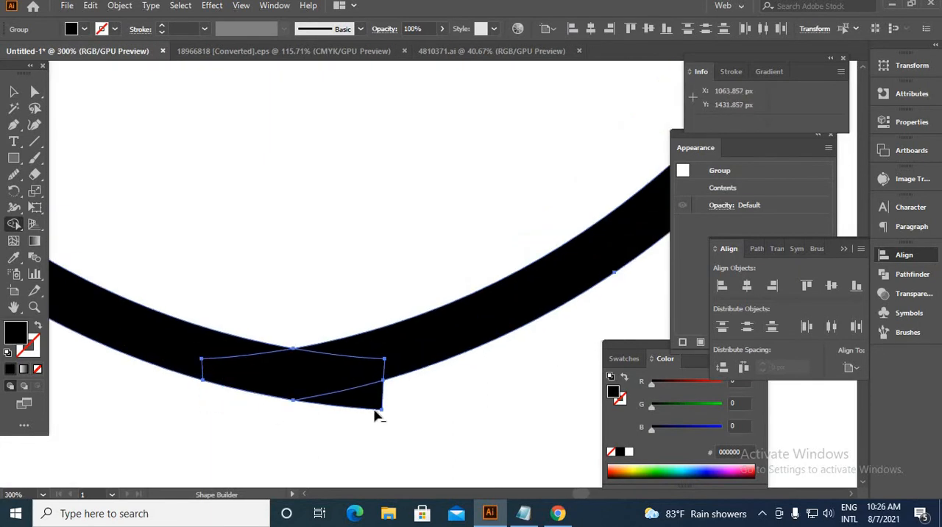
scroll(374, 414, "down", 4, "alt")
scroll(358, 421, "down", 2, "alt")
scroll(374, 140, "up", 5, "alt")
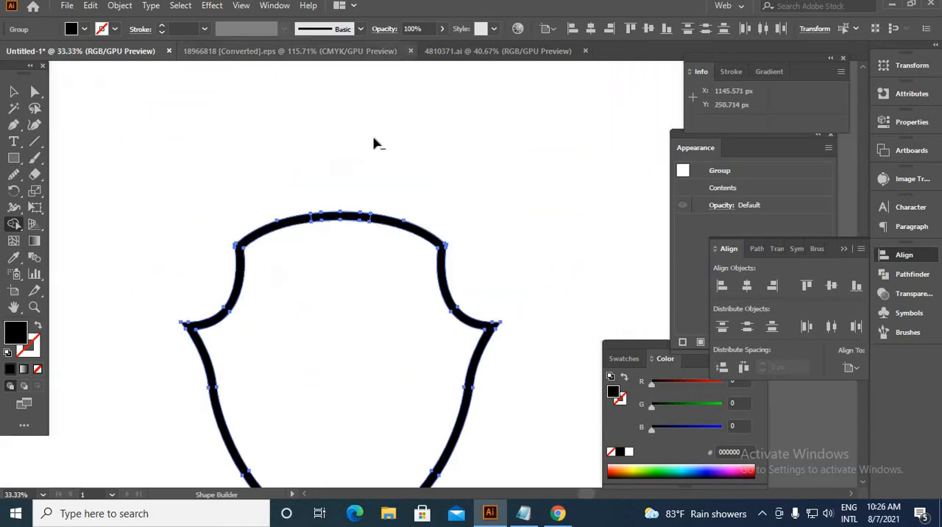
scroll(249, 479, "down", 4, "alt")
scroll(329, 285, "down", 4, "alt")
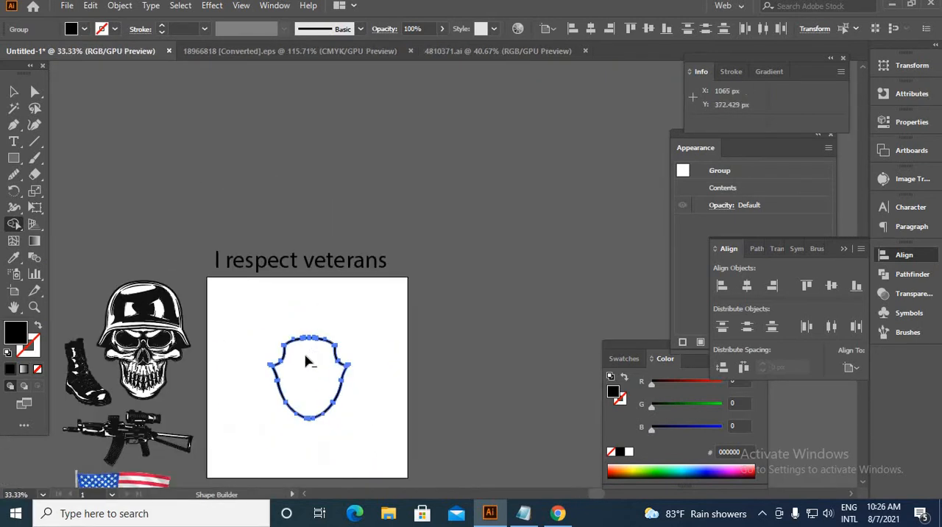
scroll(246, 453, "up", 2, "alt")
key("v")
left_click(301, 226)
Unite the shield pieces into one shape with Pathfinder.
key("ctrl+a")
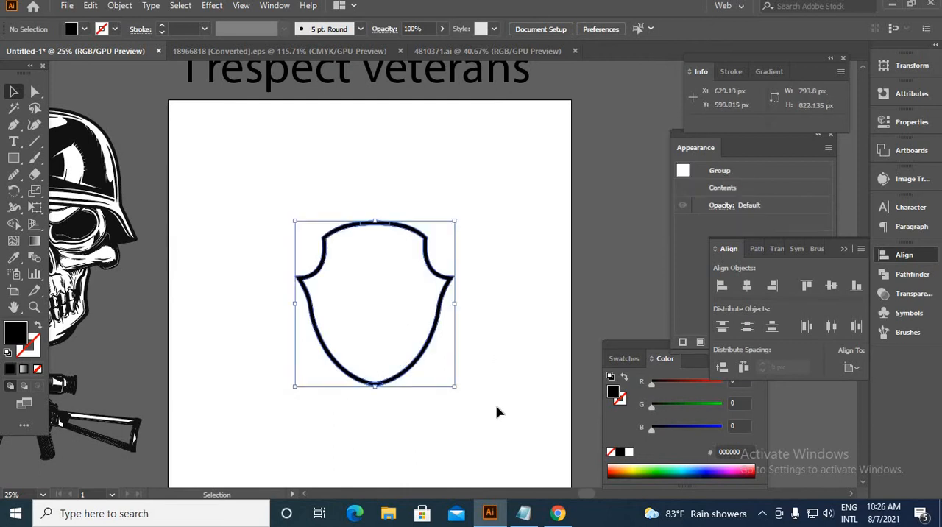
left_click(889, 275)
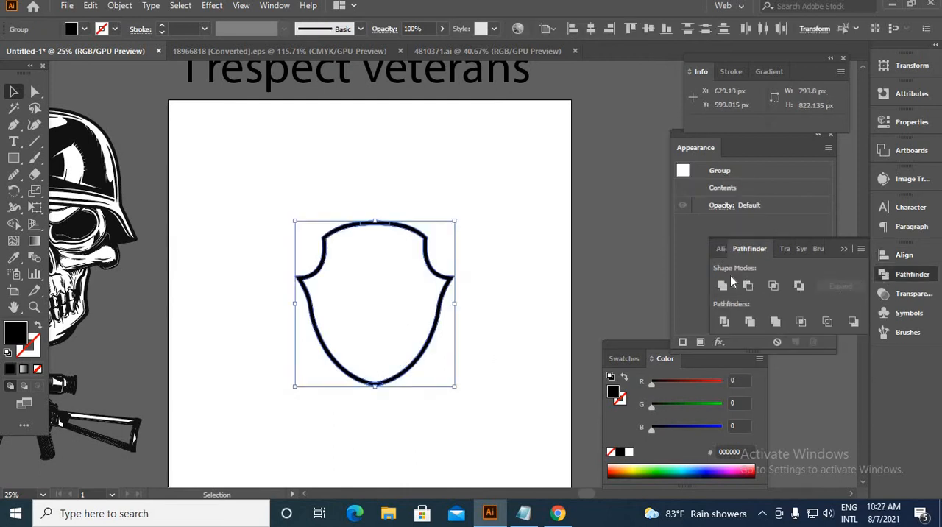
left_click(723, 286)
left_click(640, 291)
scroll(490, 343, "down", 1, "alt")
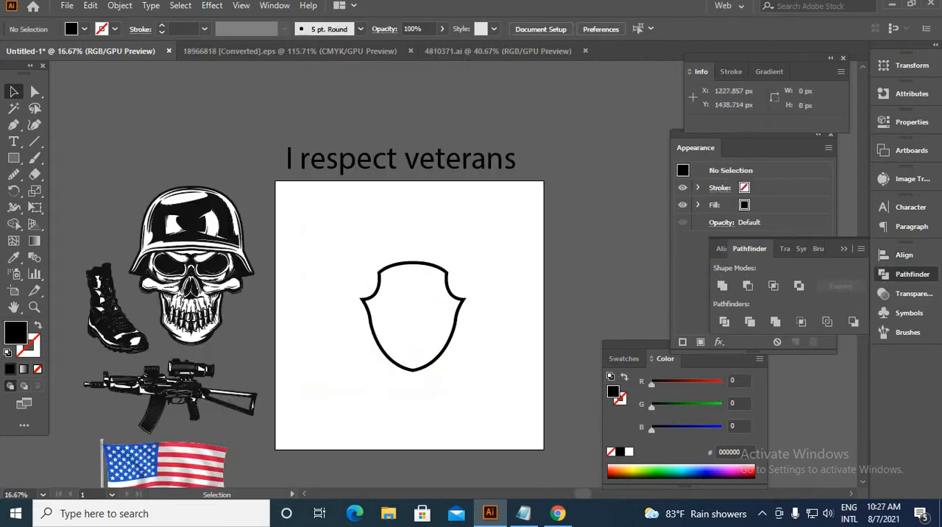
Fill the shield outline with the flag's red (BE1622) by sampling it with the Eyedropper.
left_click(434, 364)
left_click(15, 262)
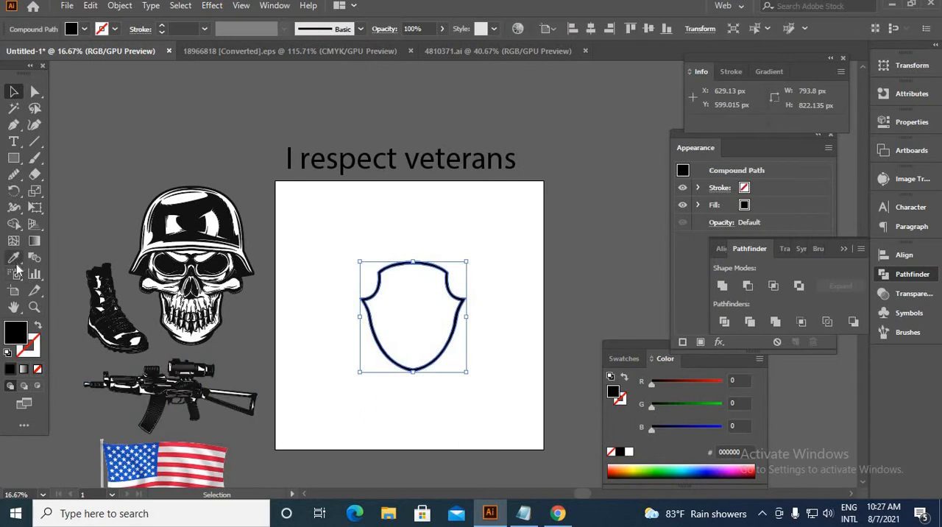
left_click(176, 457)
key("v")
left_click(55, 282)
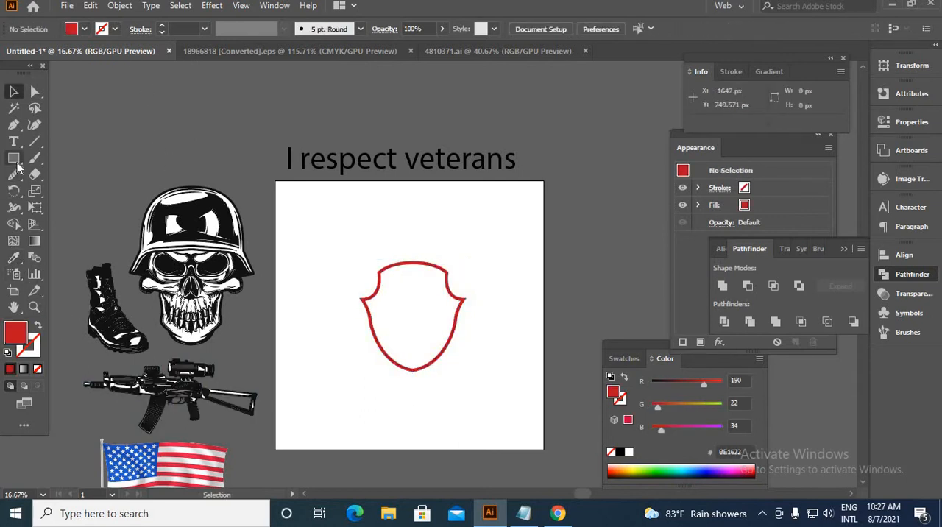
Draw a rectangle about 1543 by 1260 px over the shield, sample a 93% K black fill for it, and send it to the back.
left_click(17, 163)
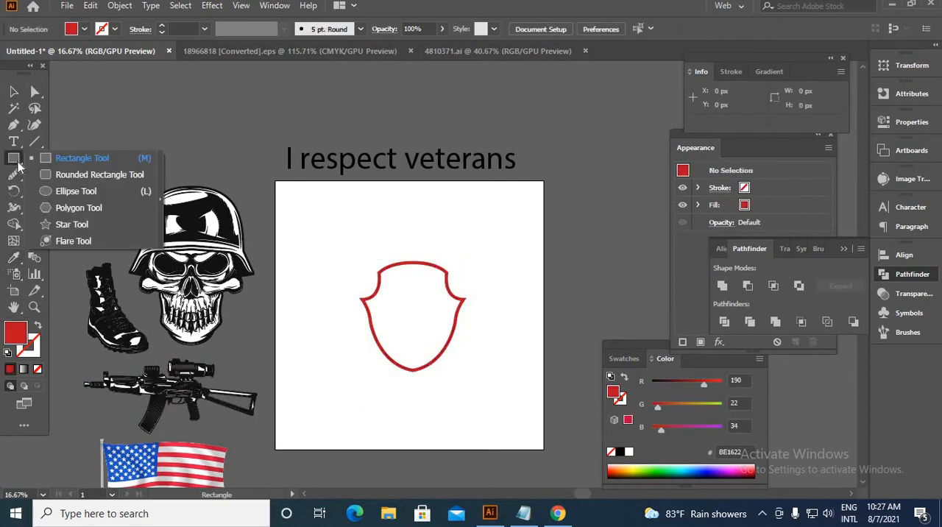
left_click(95, 158)
left_click_drag(318, 237, 525, 406)
left_click(12, 258)
right_click(374, 316)
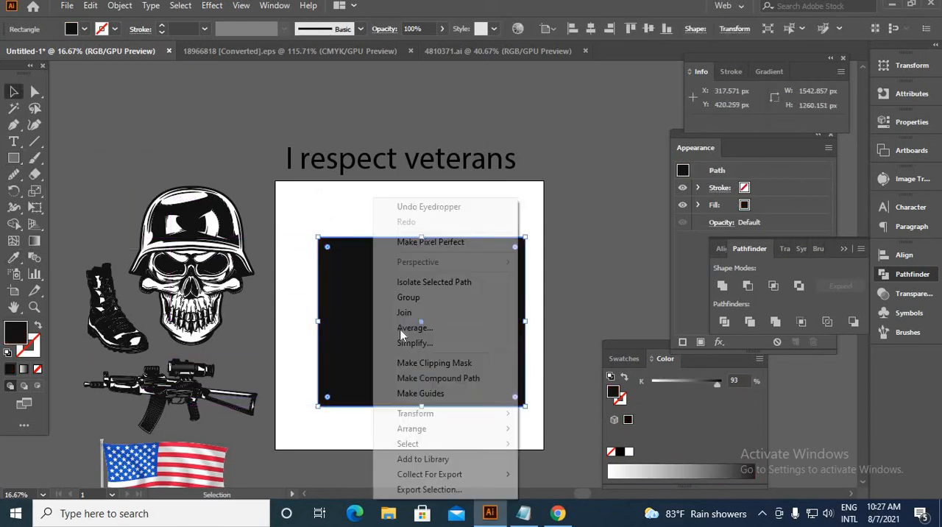
mouse_move(422, 431)
left_click(596, 475)
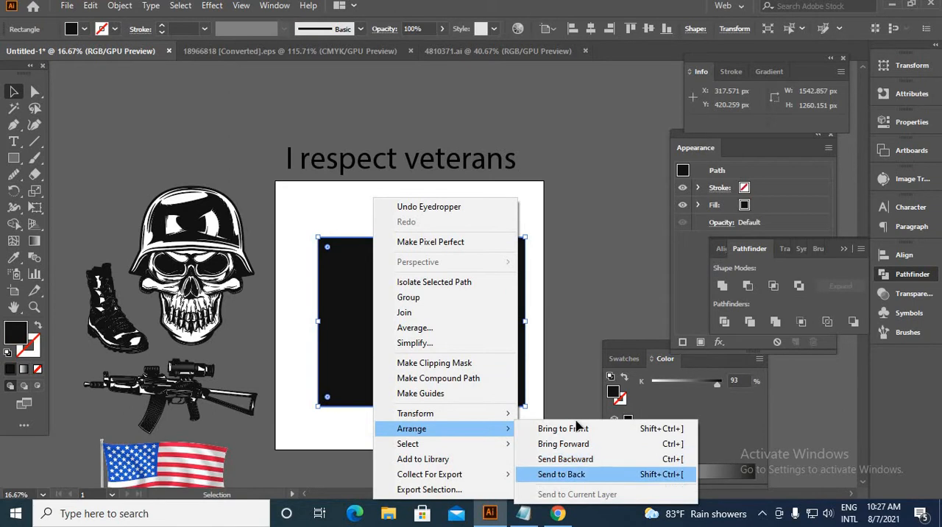
left_click(318, 225)
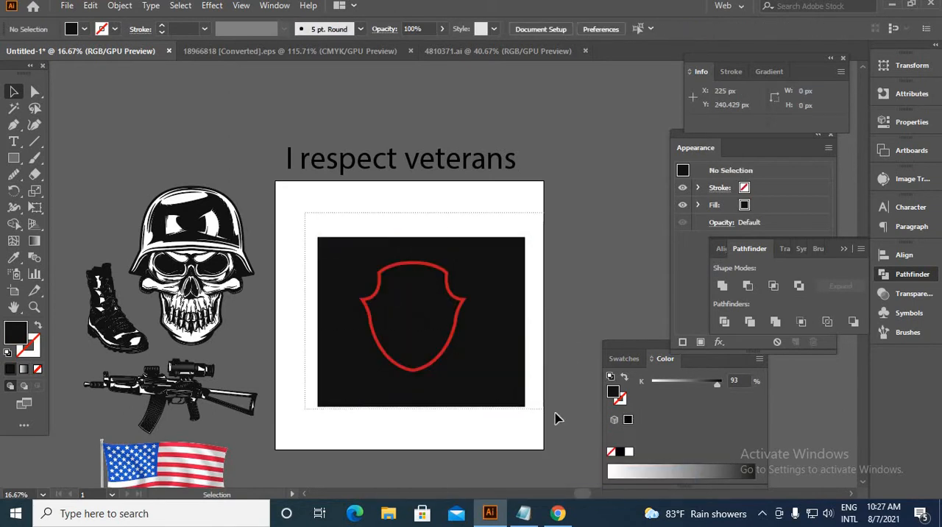
Remove the part of the black rectangle outside the shield outline using Shape Builder.
left_click_drag(557, 416, 442, 309)
left_click(13, 224)
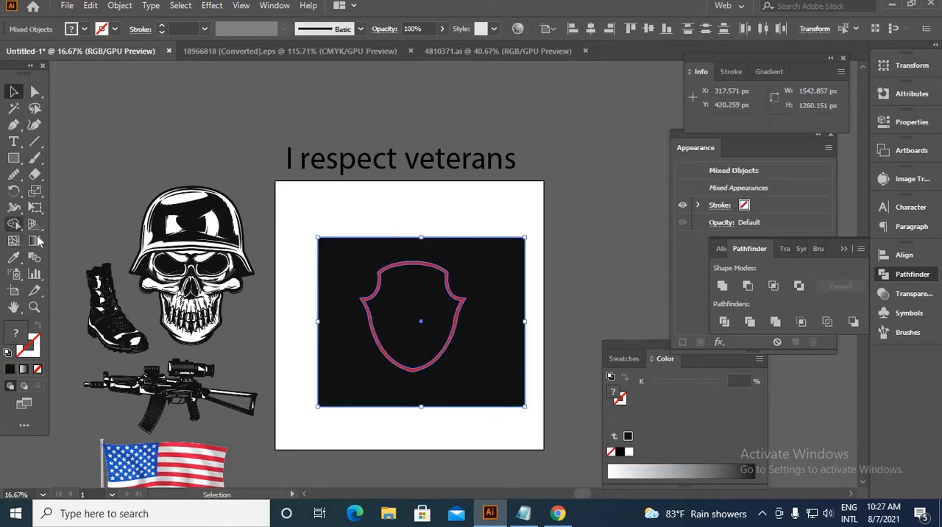
left_click(343, 313, "alt")
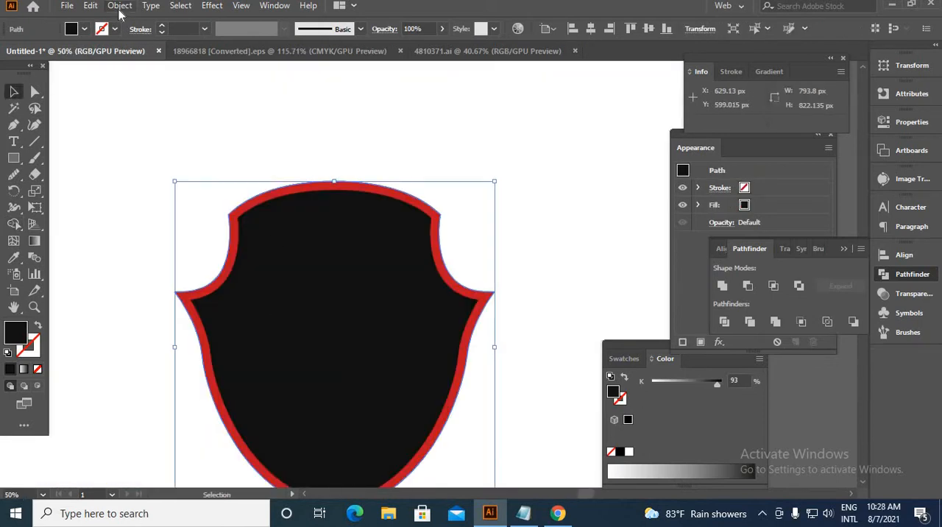
Offset the black shield's path inward by -27 px with mitered joins.
left_click(119, 8)
mouse_move(185, 331)
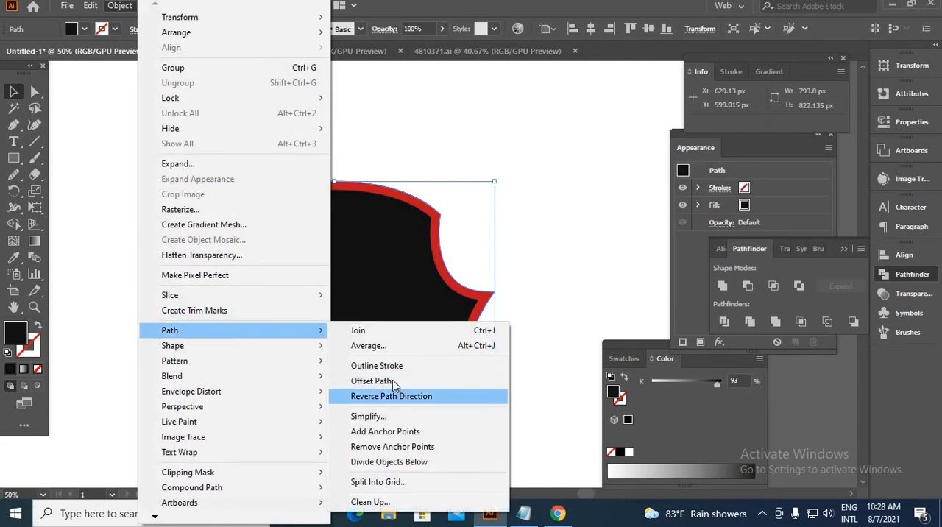
left_click(397, 380)
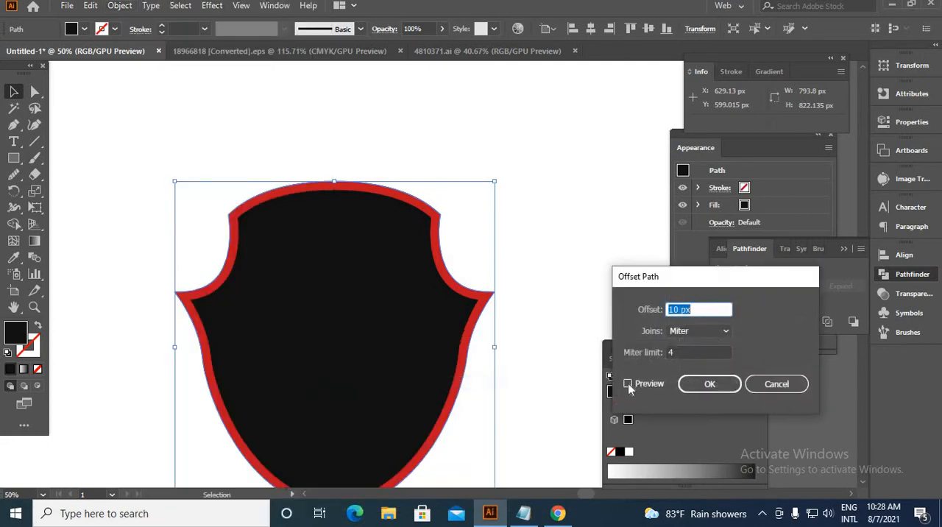
left_click(628, 383)
left_click(679, 309)
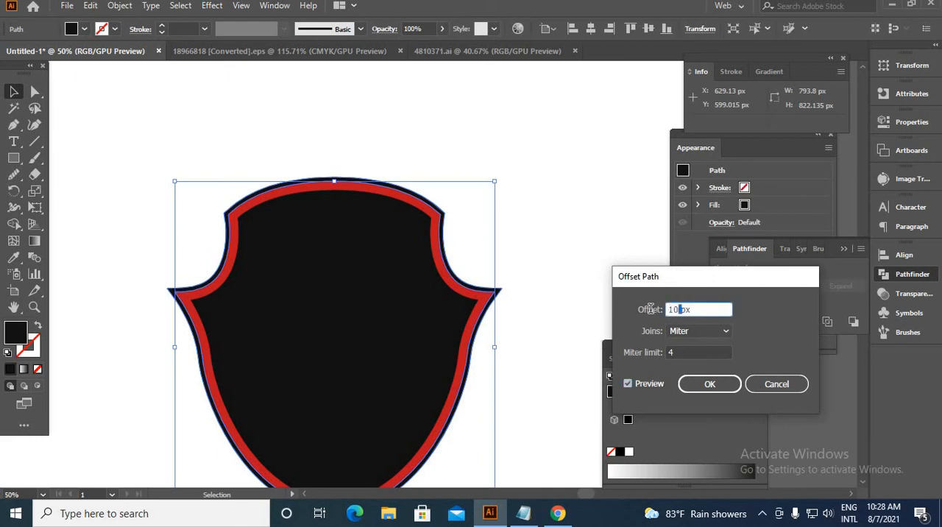
key("Down")
key("Down")
key("Down")
key("Down")
key("Down")
key("Down")
key("Down")
key("Down")
key("Down")
key("Down")
key("Down")
key("Down")
key("Down")
key("Down")
key("Down")
key("Down")
key("Down")
key("Down")
key("Down")
key("Down")
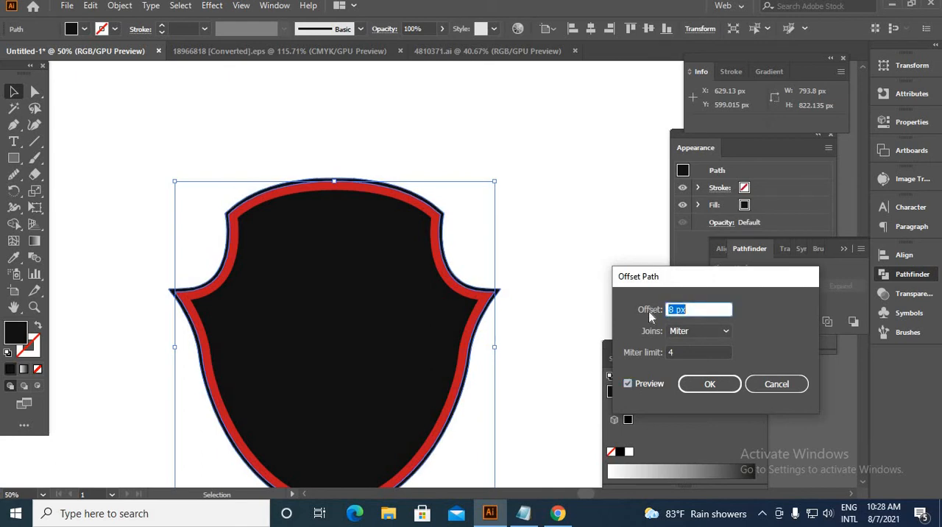
key("Down")
key("Down")
key("Down")
key("Down")
key("Down")
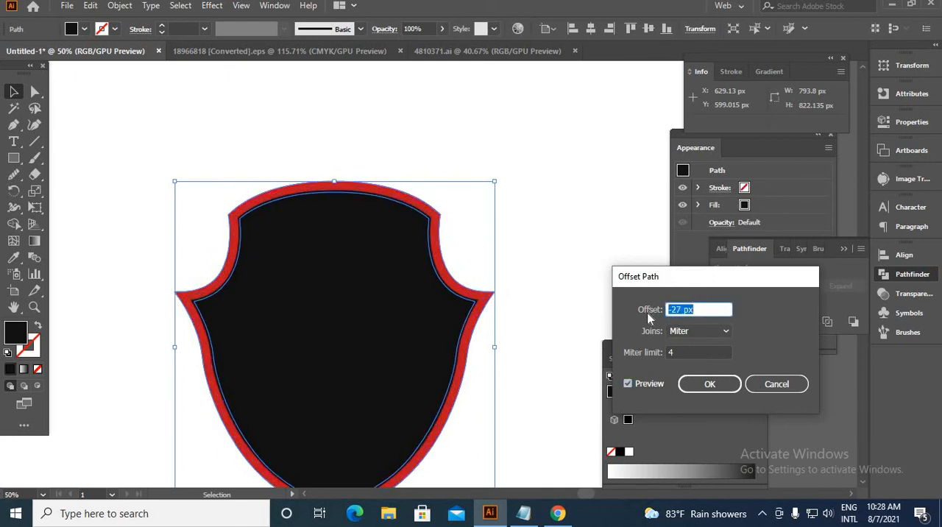
left_click(710, 384)
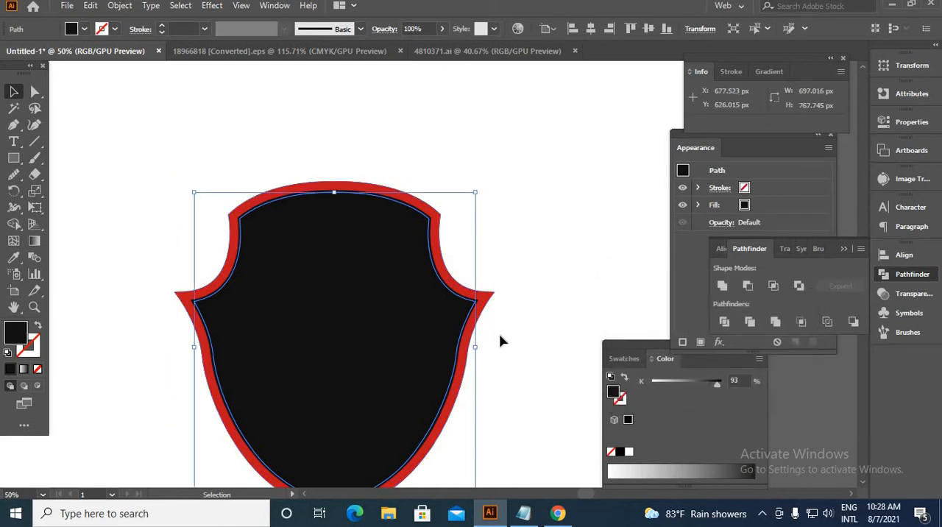
Move the red shield outline to the right, clear of the black shield.
left_click(125, 163)
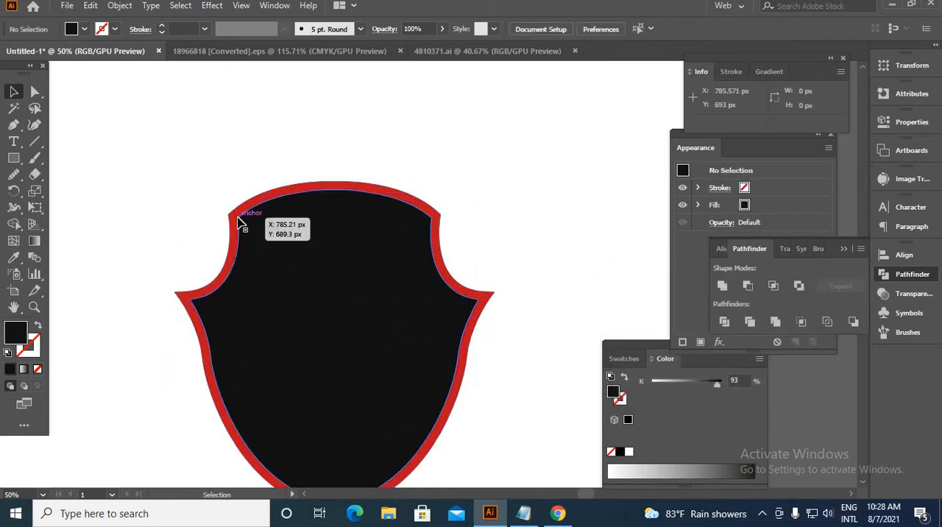
left_click_drag(361, 196, 492, 181)
left_click(161, 182)
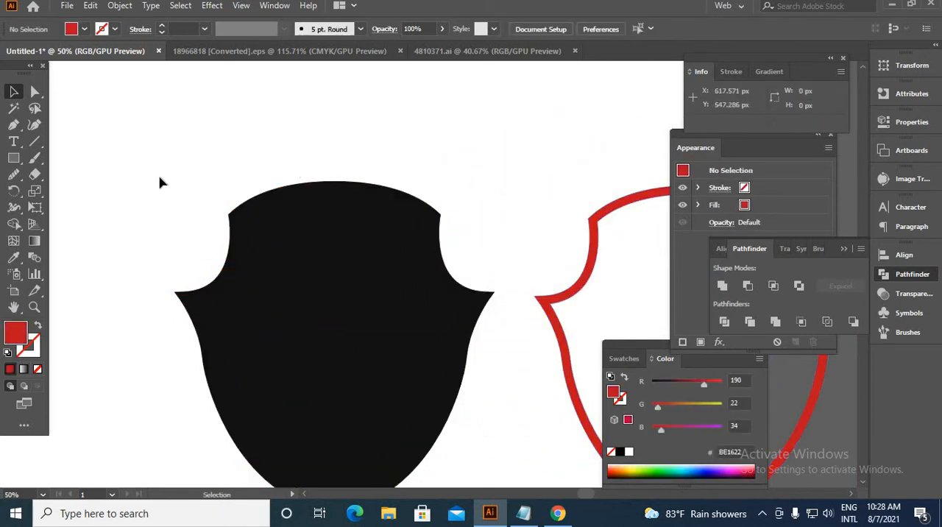
Remove the outer band between the original black shield and its inner offset using Shape Builder.
left_click_drag(435, 425, 557, 471)
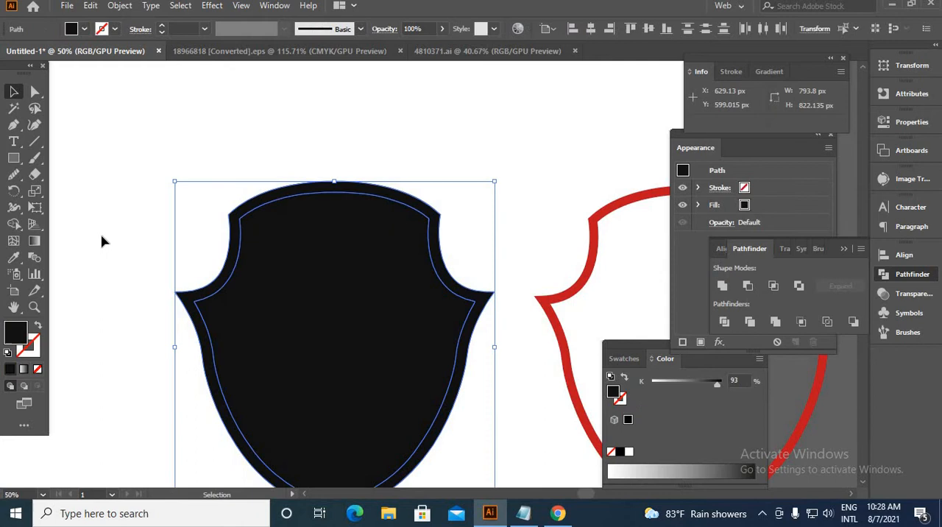
left_click(12, 225)
scroll(247, 211, "up", 2)
scroll(247, 211, "up", 3)
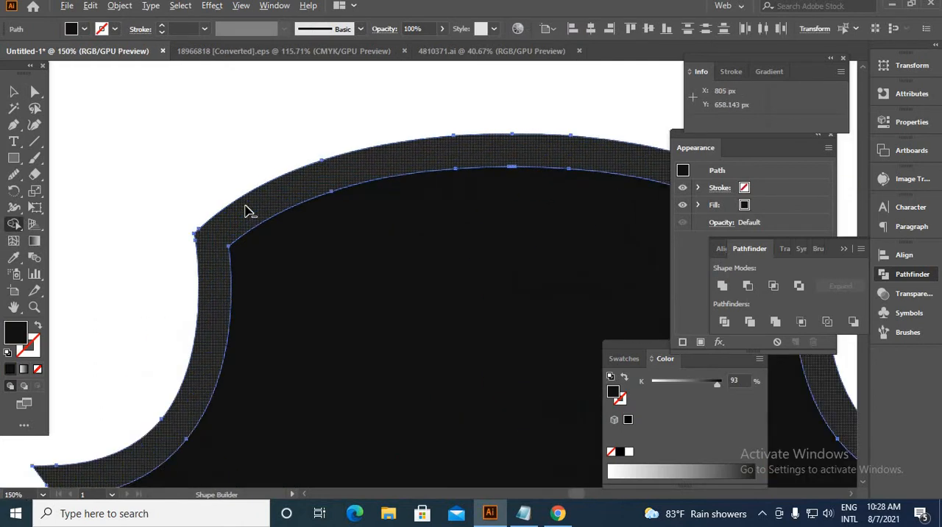
scroll(248, 211, "down", 4)
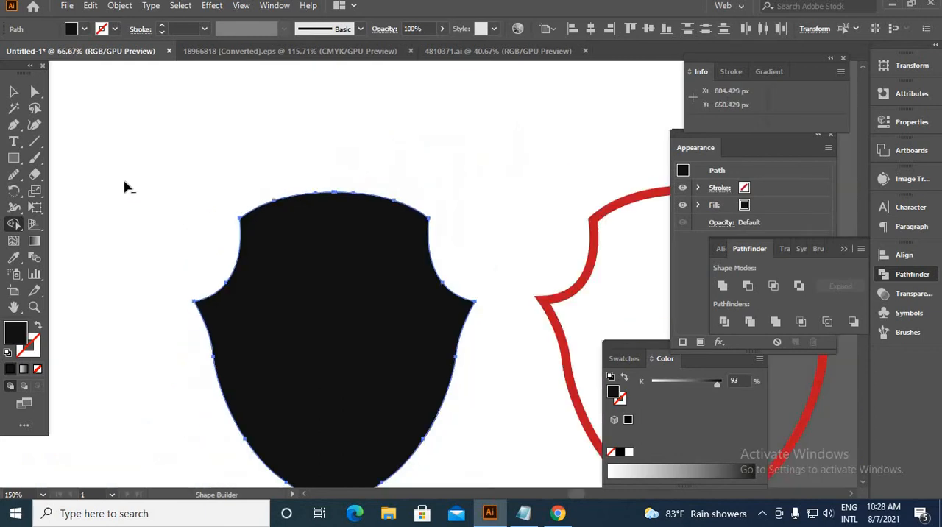
key("v")
left_click(427, 260)
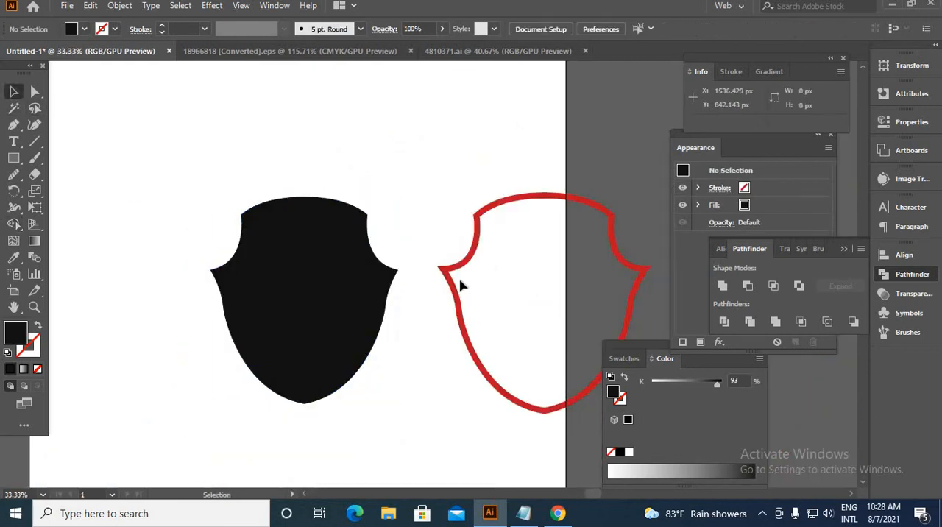
Center the red outline horizontally and vertically on the black shield, using the black shield as the key object.
left_click_drag(479, 368, 350, 301)
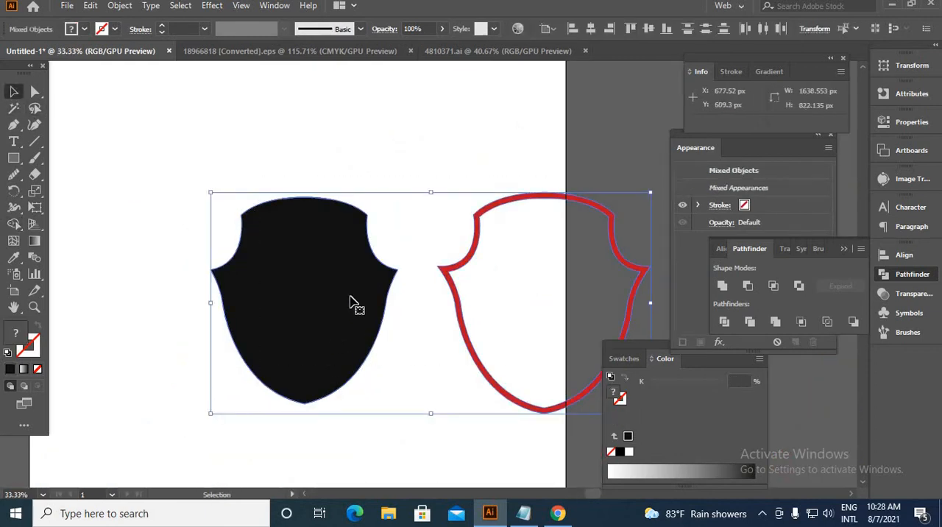
left_click(351, 253)
left_click(590, 29)
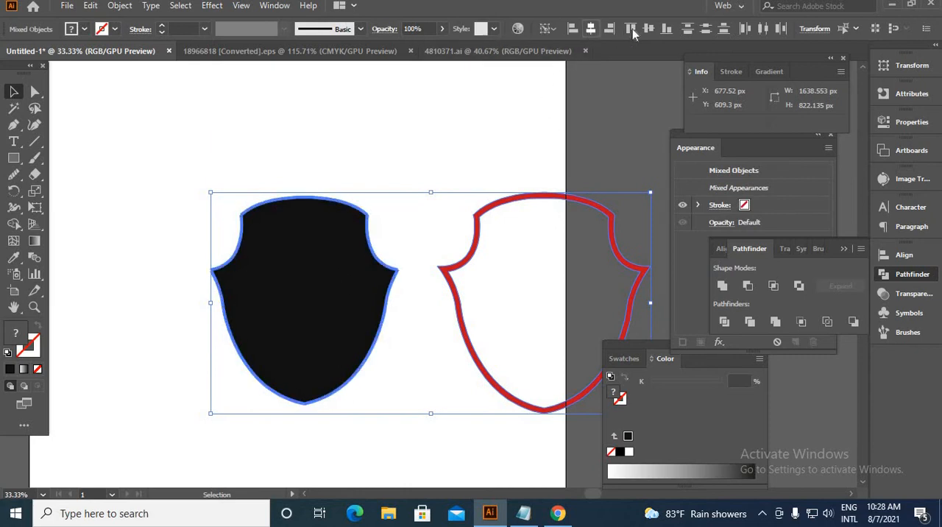
left_click(654, 27)
left_click(502, 307)
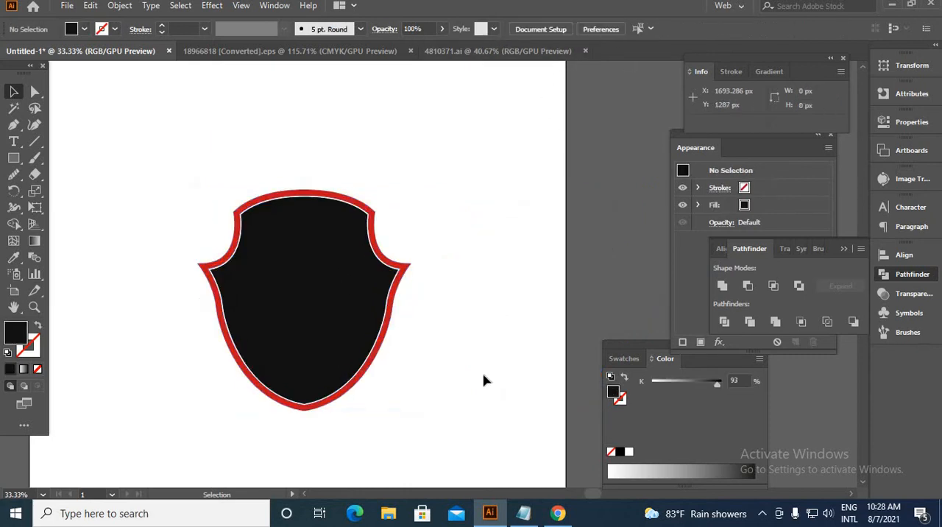
Separate the flag cloth from its flagpole group and delete the leftover pole and ground shadow.
scroll(460, 376, "down", 1)
scroll(248, 267, "up", 1)
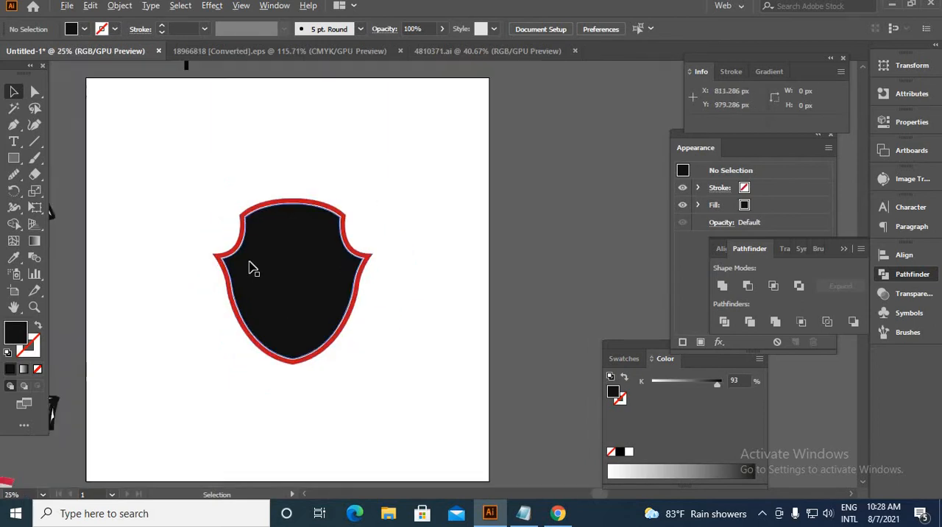
scroll(292, 293, "down", 3)
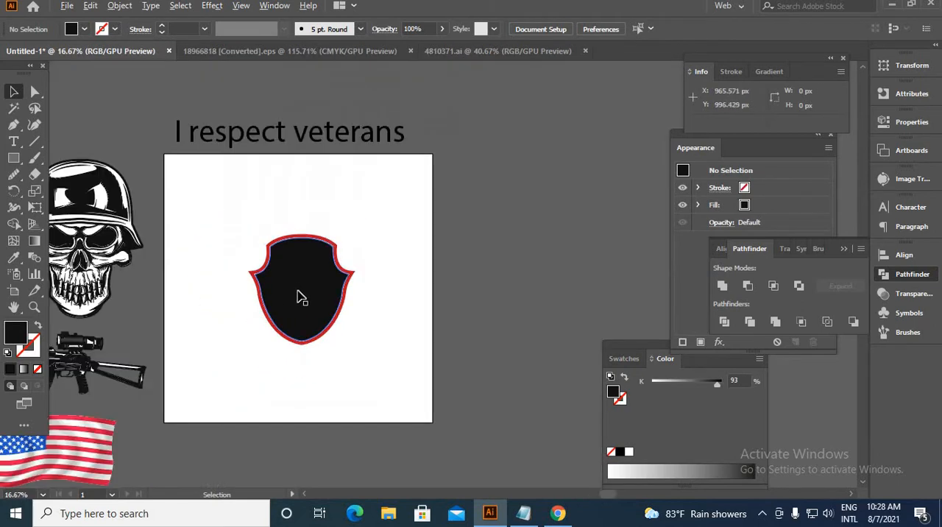
scroll(341, 343, "up", 2)
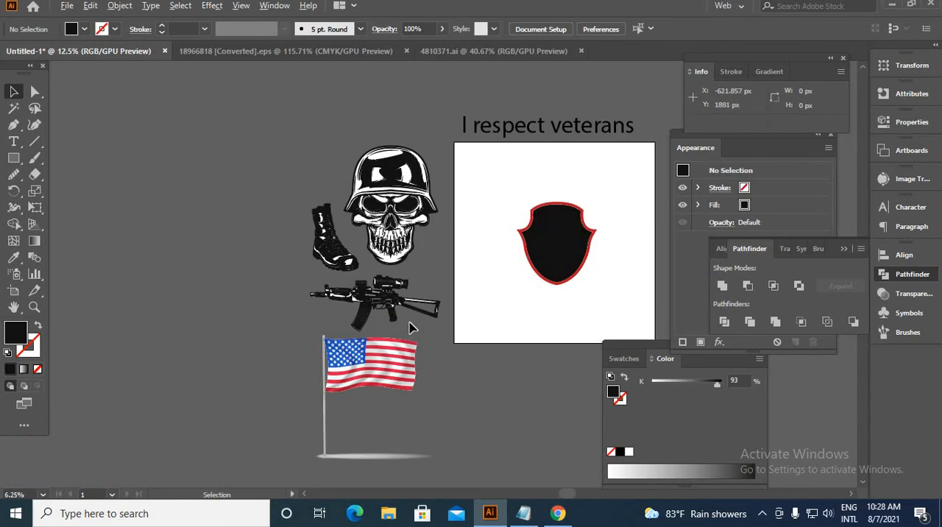
left_click(370, 379)
scroll(370, 379, "up", 3)
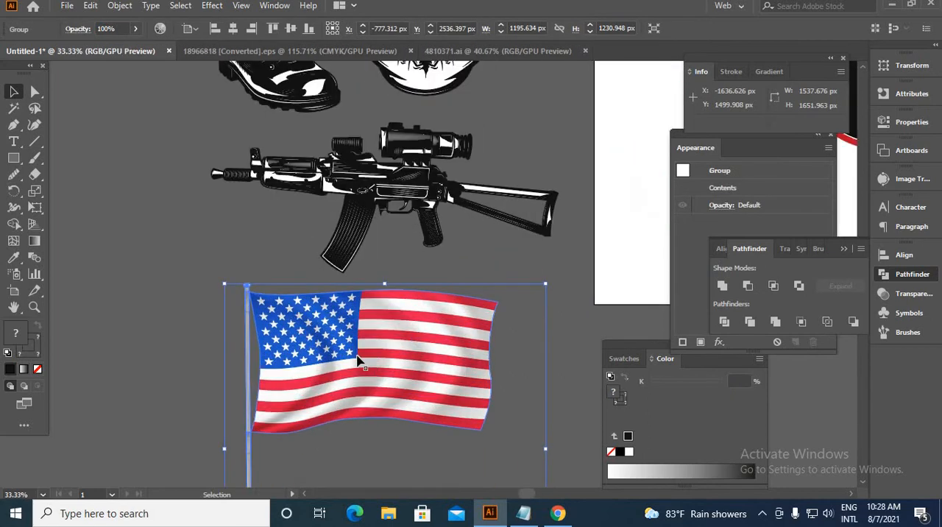
double_click(353, 354)
double_click(354, 361)
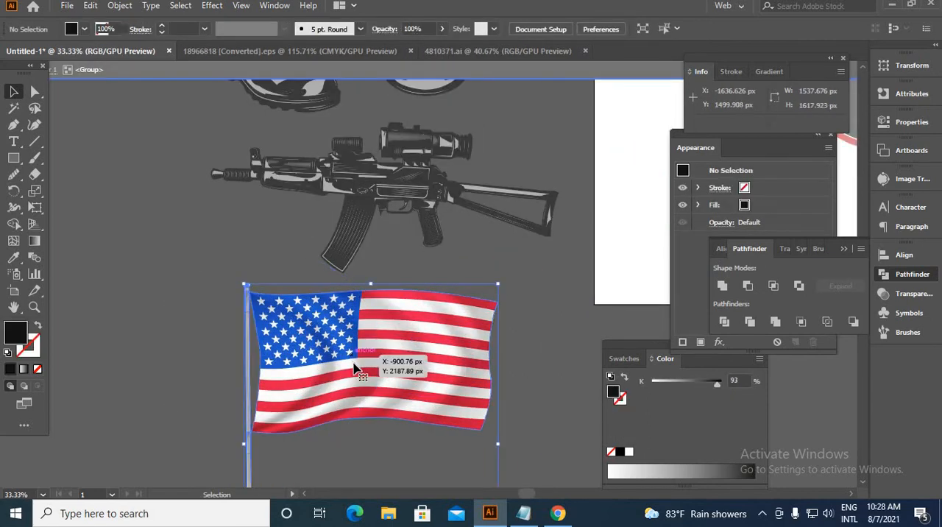
left_click(354, 362)
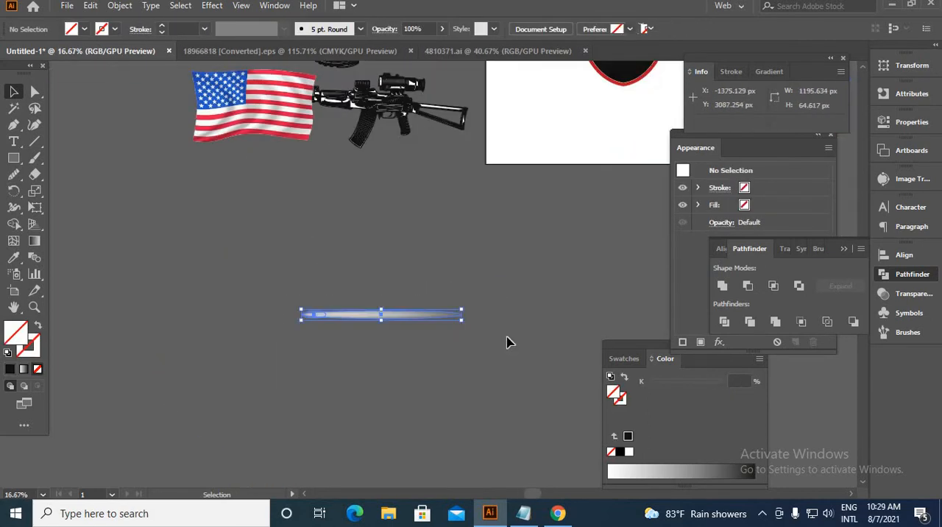
key("Delete")
Place the flag over the shield and enlarge it to about 1593 by 918 px so that it covers the whole shield.
scroll(368, 300, "down", 3)
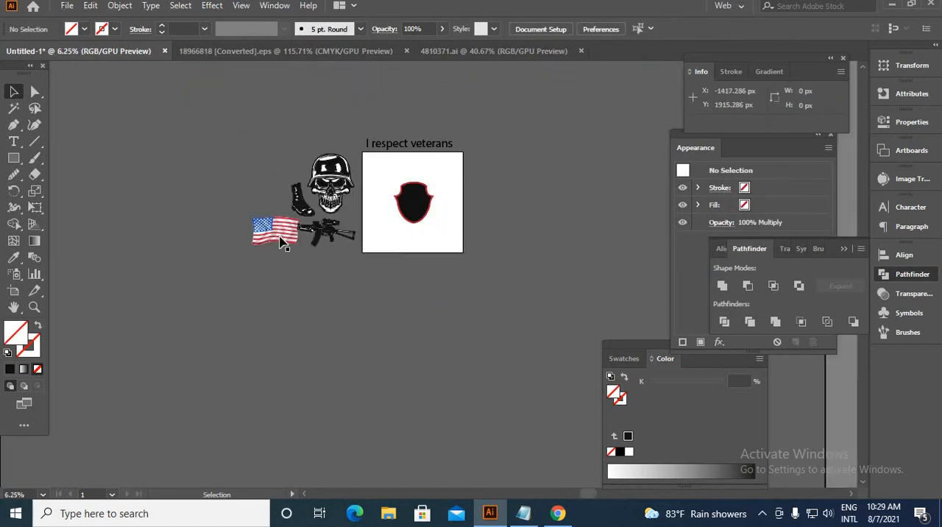
left_click_drag(291, 245, 241, 131)
scroll(481, 221, "up", 4)
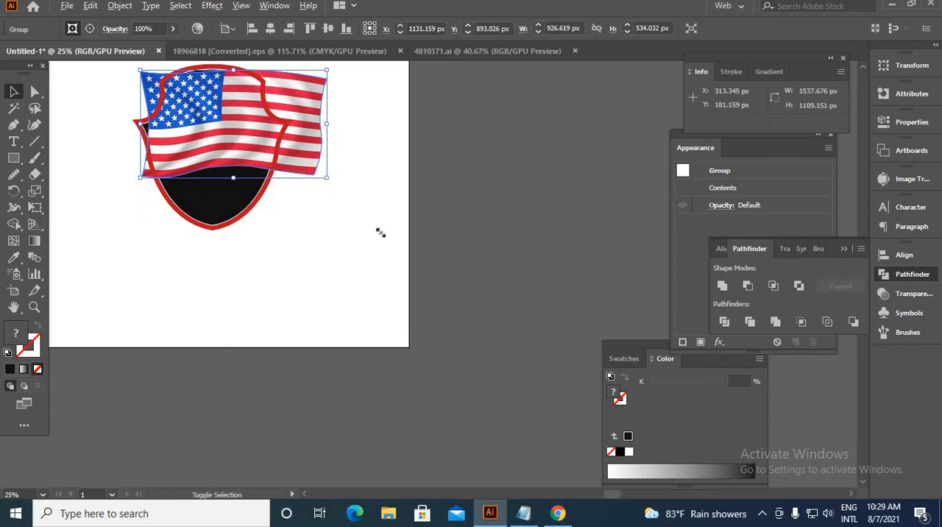
left_click_drag(380, 232, 414, 252)
Send the flag to the back, behind the black shield and its red outline.
right_click(384, 205)
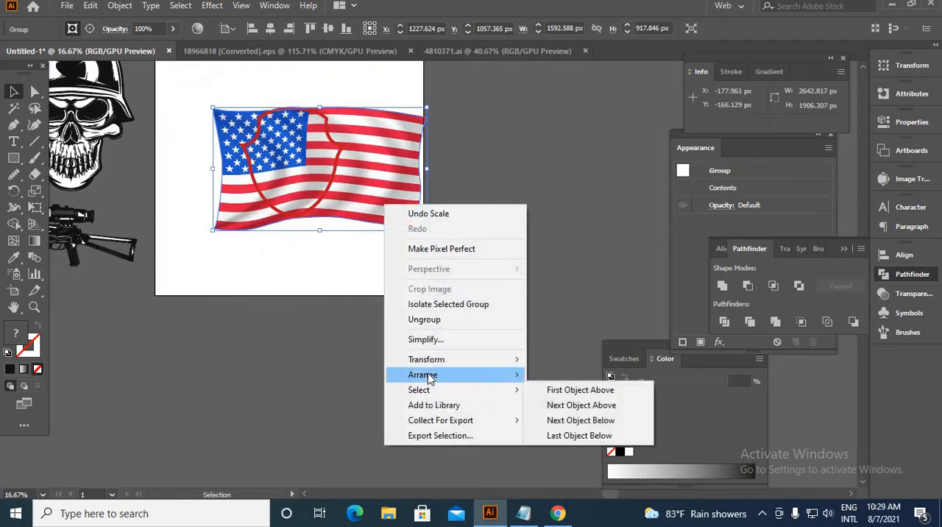
left_click(596, 419)
left_click(340, 299)
Clip the flag to the black shield shape with a clipping mask.
scroll(290, 151, "up", 1)
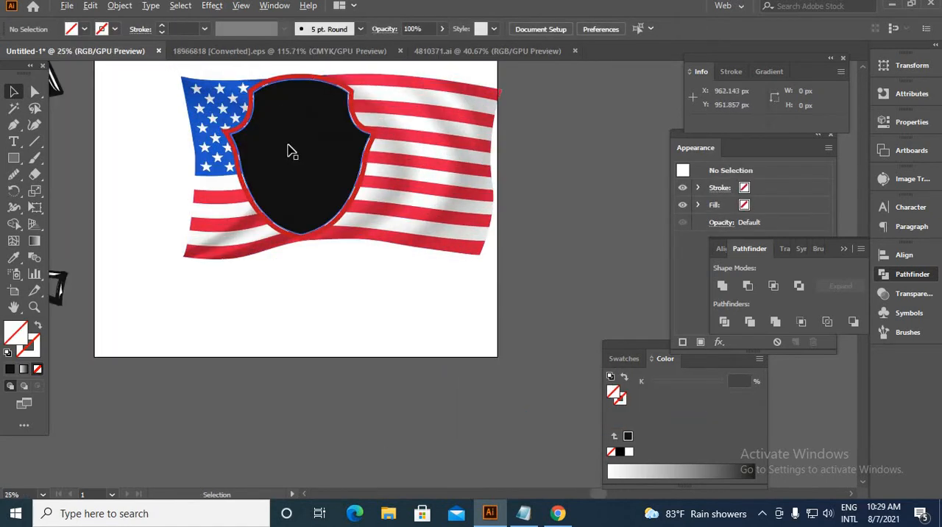
scroll(291, 151, "up", 1)
left_click(288, 179)
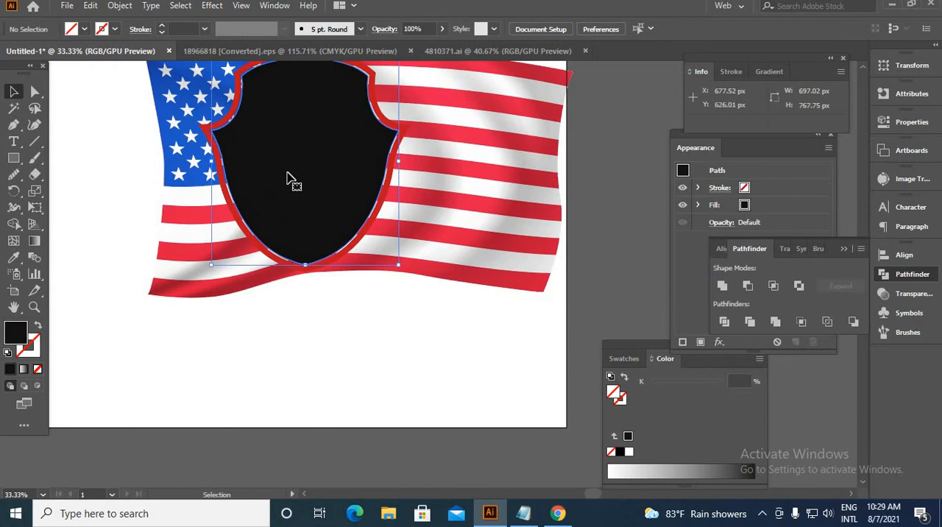
left_click(471, 229, "shift")
right_click(467, 219)
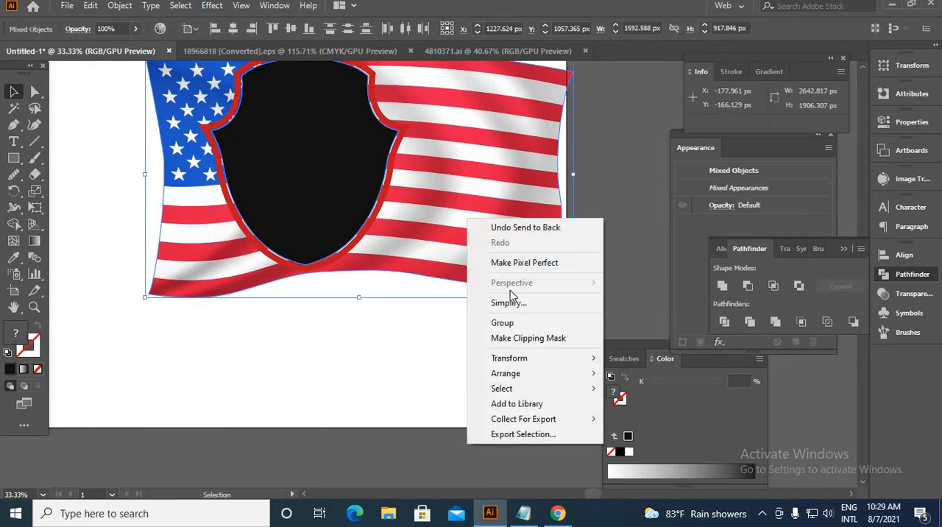
left_click(535, 346)
left_click(375, 360)
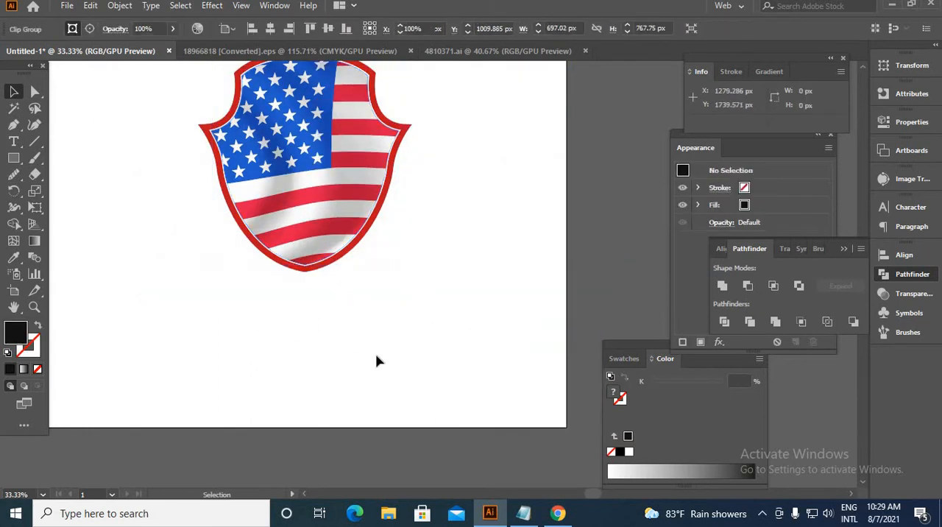
scroll(407, 309, "down", 3)
scroll(379, 252, "up", 5)
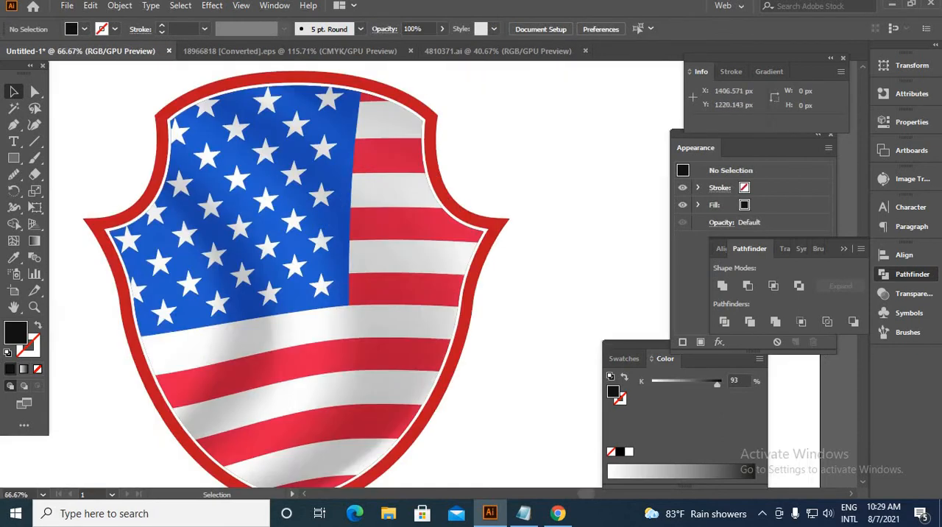
Recolour the red shield border to dark grey 474646.
left_click(467, 356)
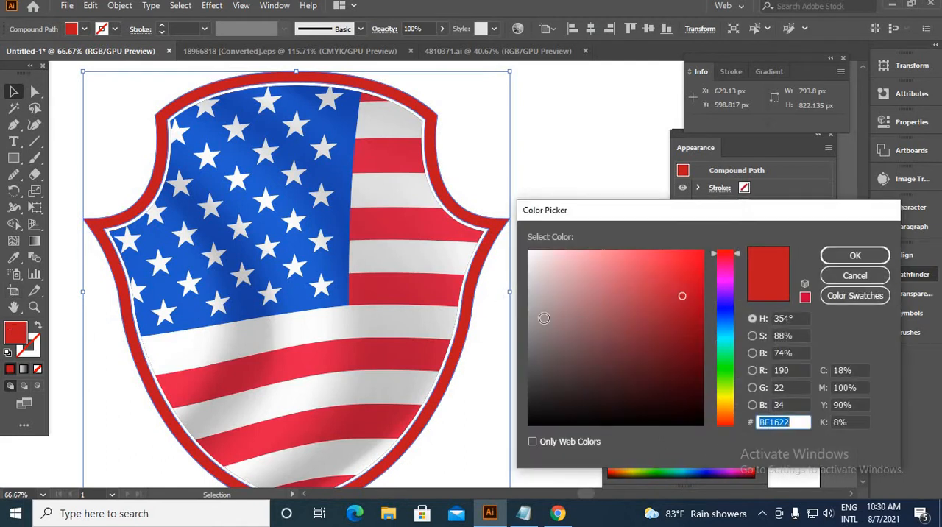
left_click_drag(544, 318, 531, 375)
left_click(831, 255)
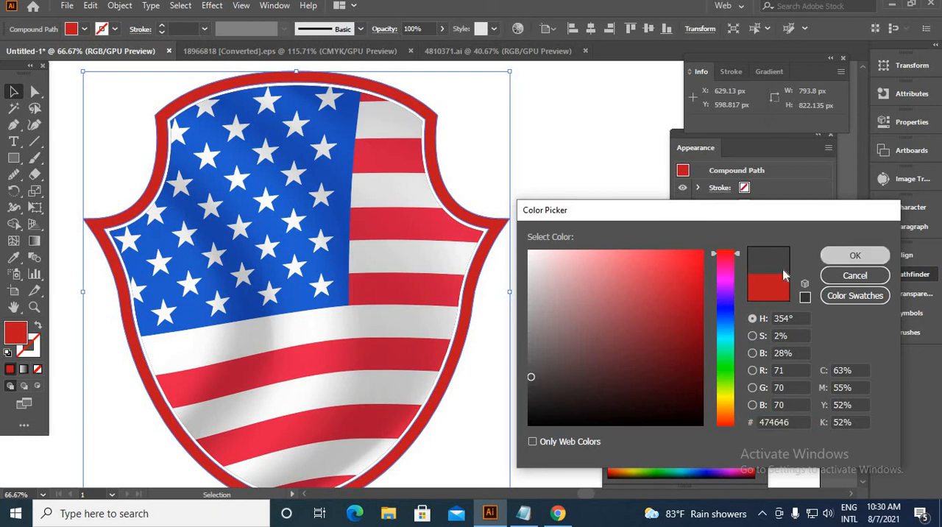
left_click(548, 261)
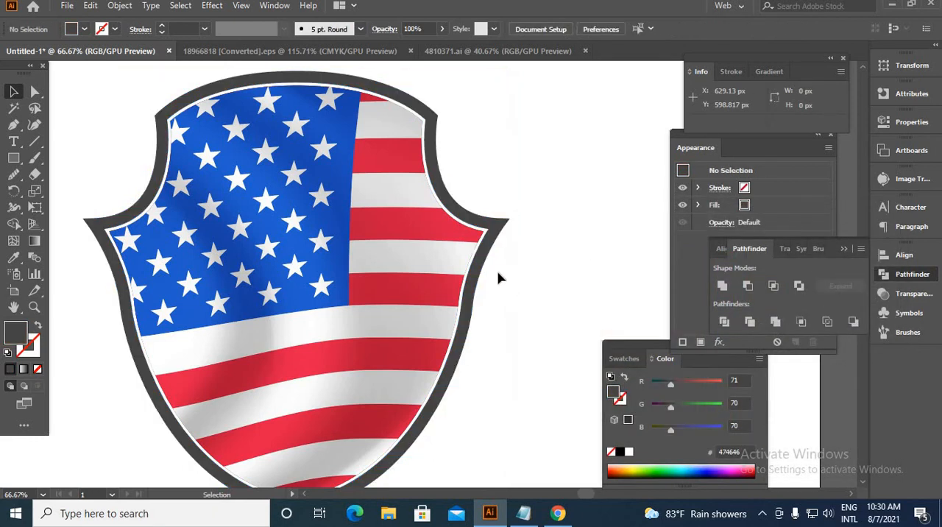
Create an outward offset of the dark grey shield border by about 5 px with mitered joins.
left_click(433, 417)
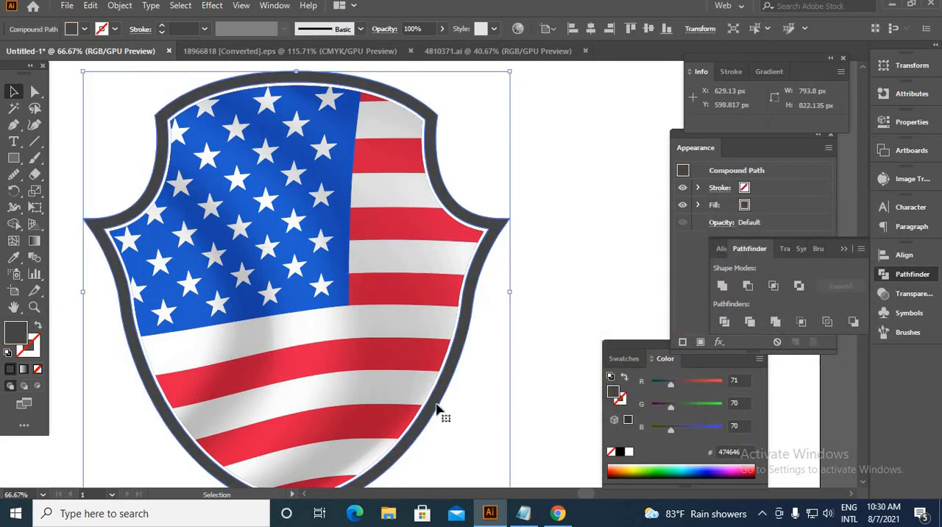
left_click(120, 6)
mouse_move(188, 331)
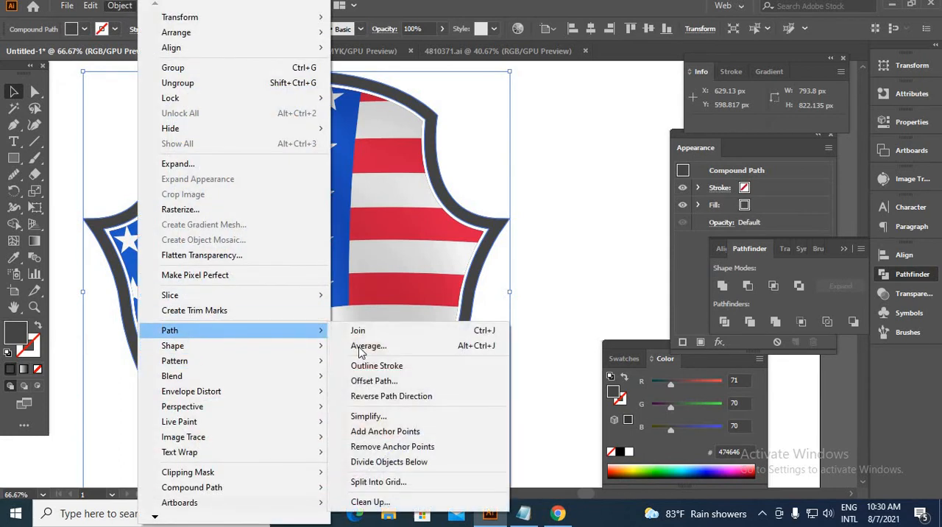
left_click(383, 380)
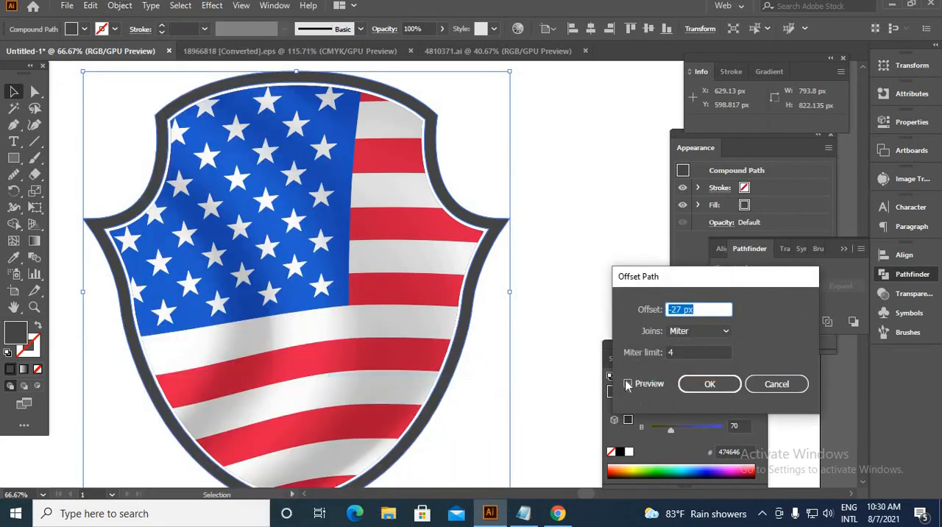
left_click(628, 383)
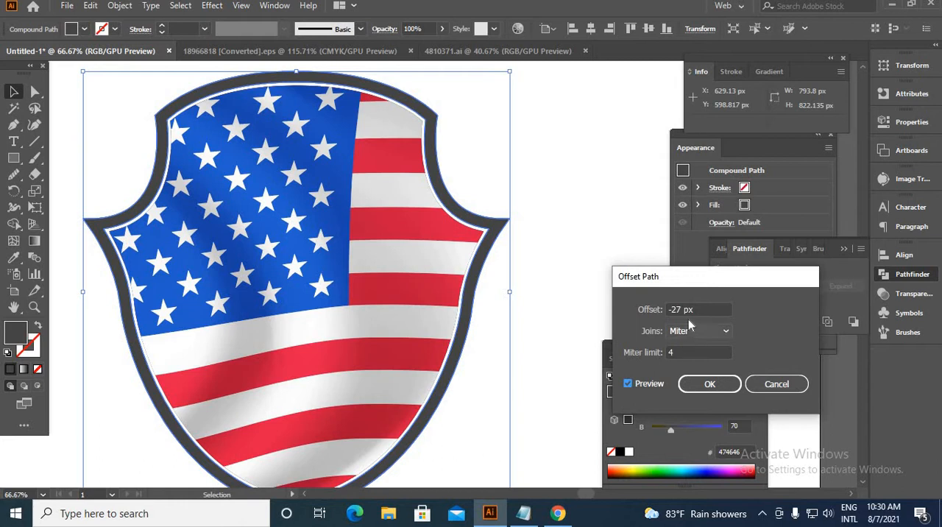
left_click_drag(682, 308, 639, 320)
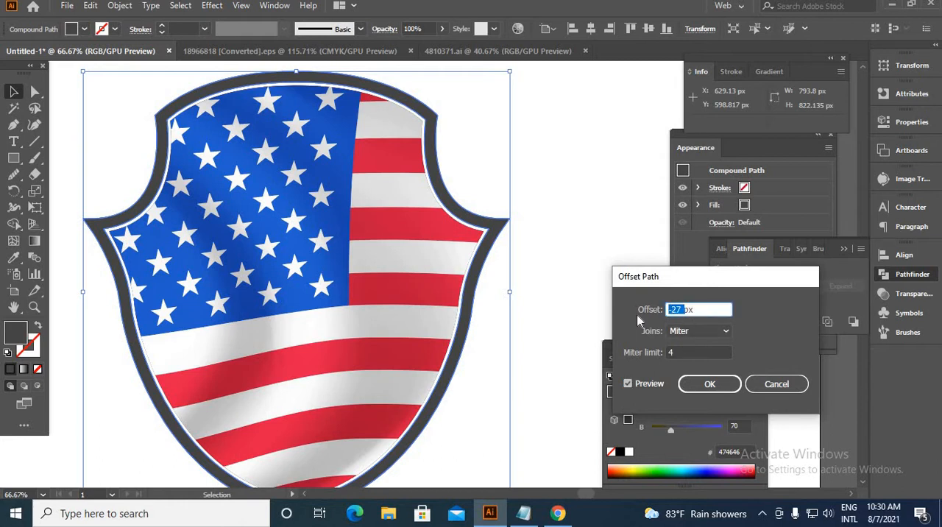
key("Up")
key("Up")
key("Up")
key("Up")
key("Up")
key("Up")
key("Up")
key("Up")
key("Up")
key("Up")
key("Up")
key("Up")
key("Up")
key("Up")
key("Up")
key("Up")
key("Up")
key("Up")
key("Up")
key("Up")
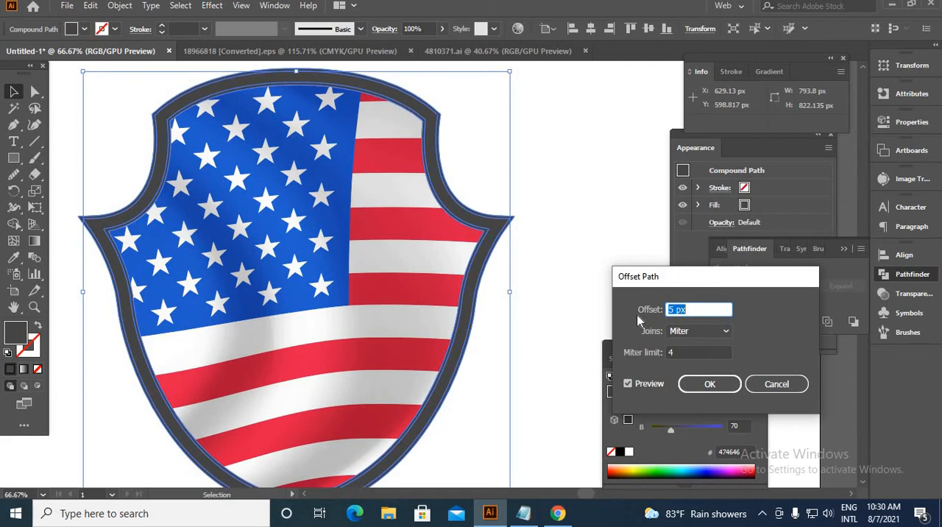
left_click(702, 384)
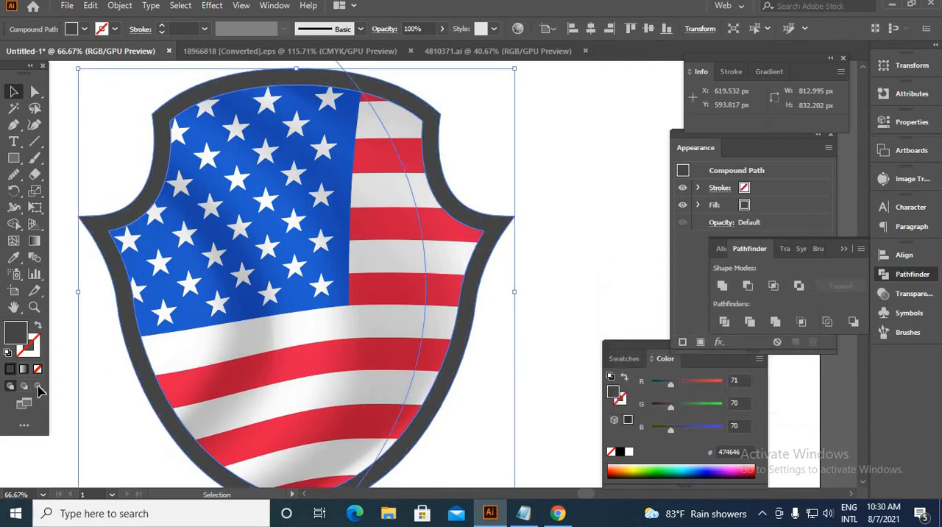
Fill the offset border with black 000000 and send it to the back behind the grey border.
double_click(17, 333)
left_click_drag(662, 419, 716, 434)
key("Return")
right_click(609, 267)
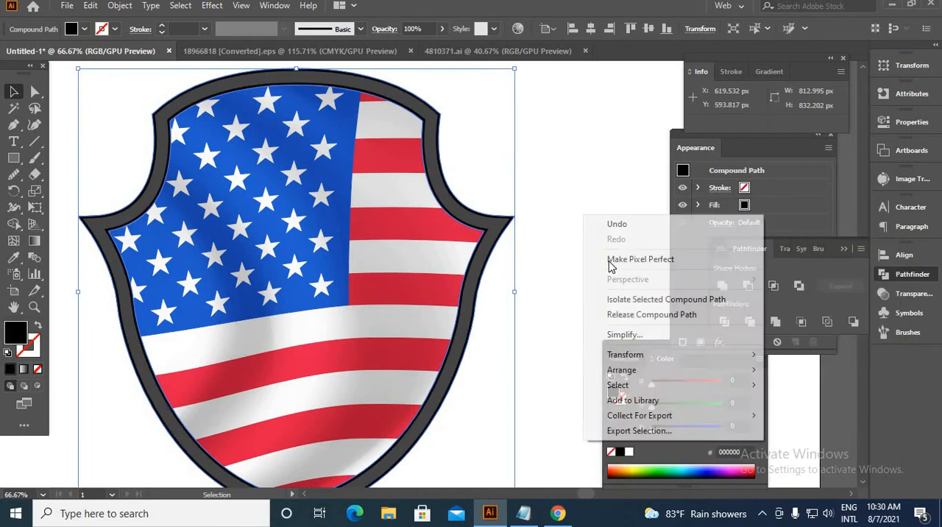
mouse_move(665, 371)
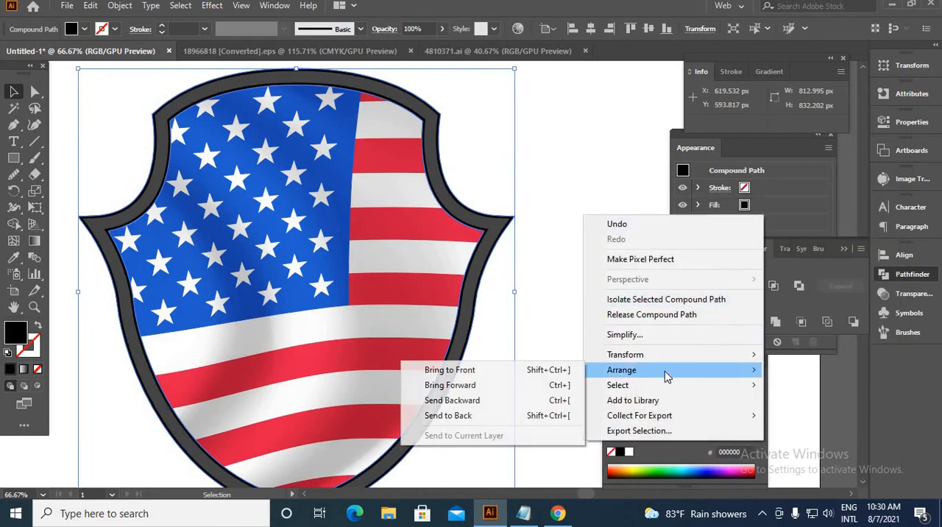
left_click(514, 417)
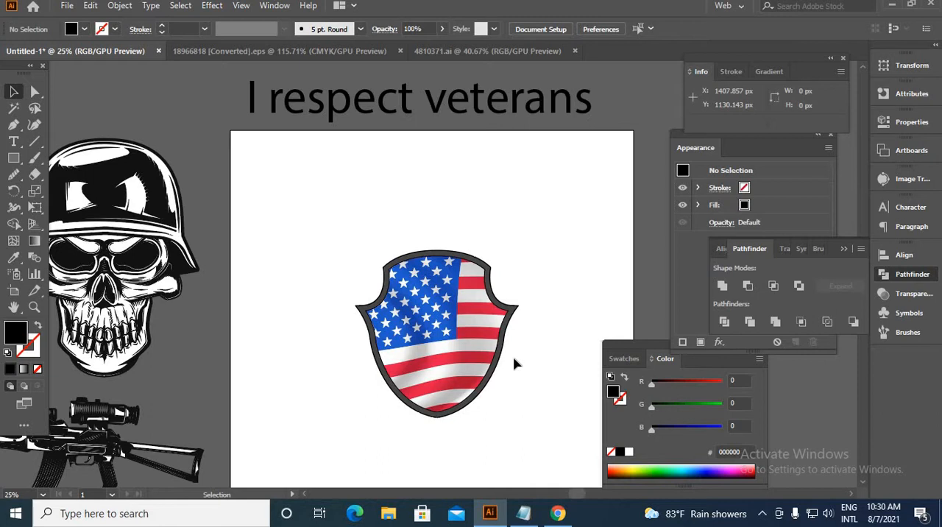
Move the rifle onto the artboard and rotate it upright with its muzzle pointing down.
scroll(347, 337, "down", 2)
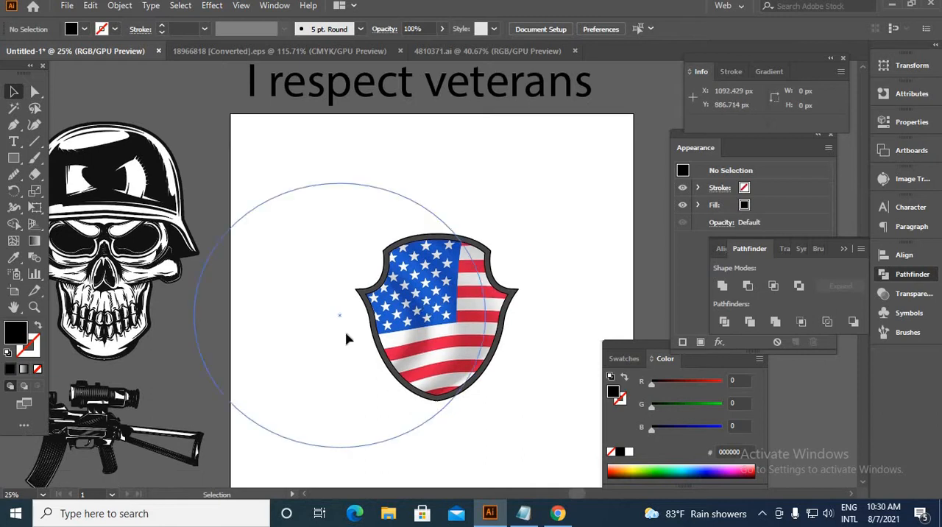
scroll(133, 281, "down", 2)
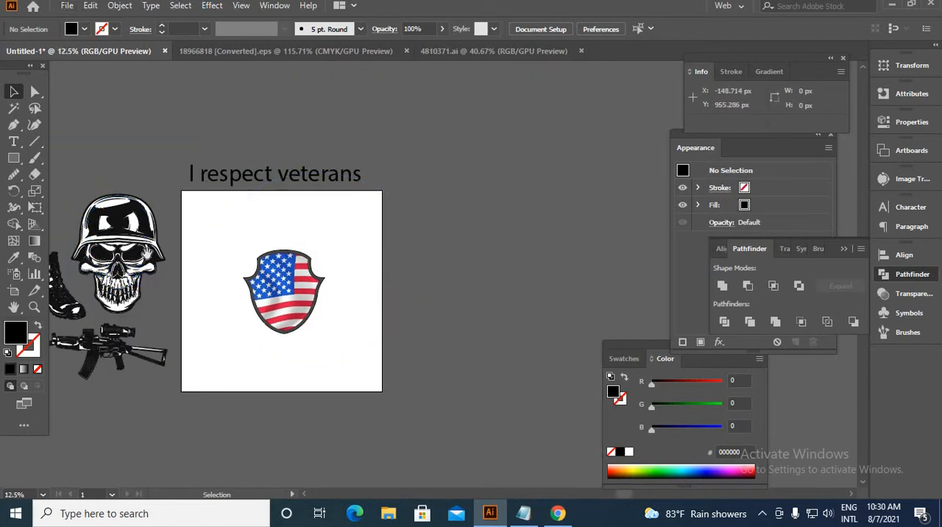
left_click(200, 390)
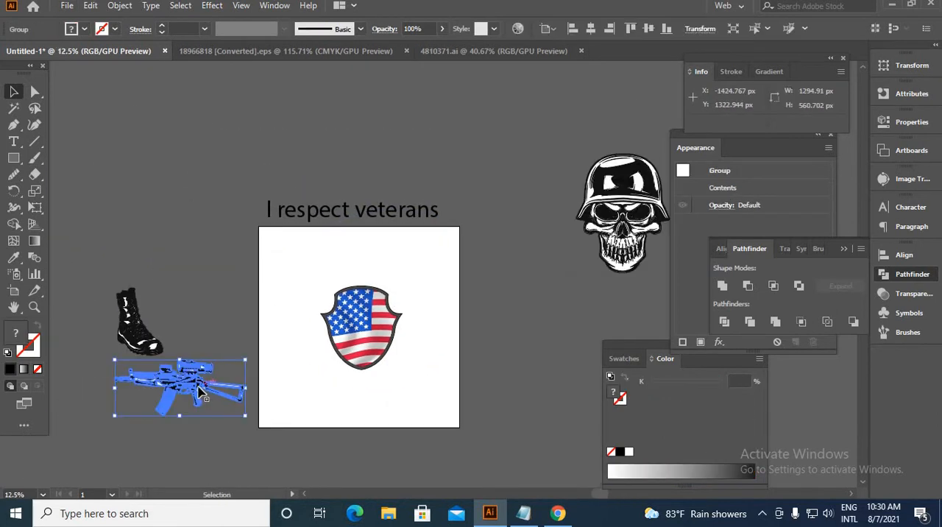
left_click_drag(200, 390, 423, 382)
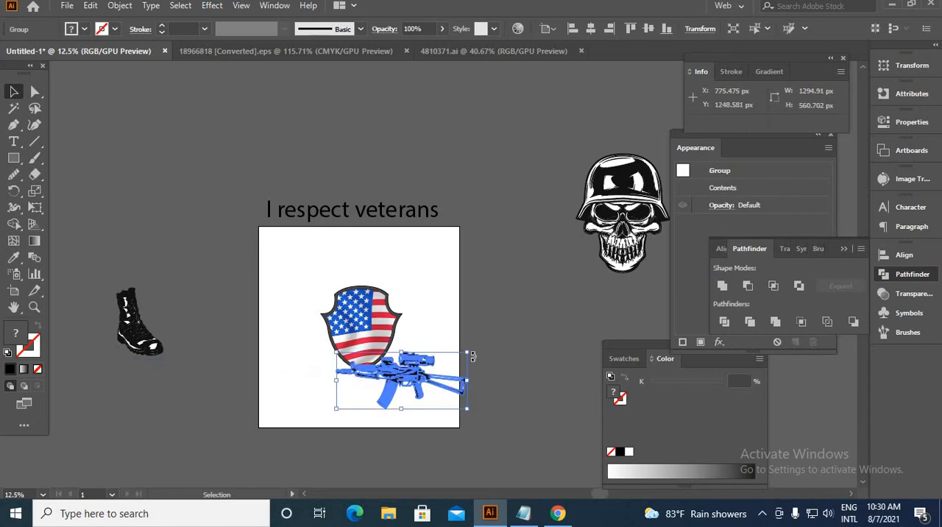
left_click_drag(472, 356, 383, 287)
key("ctrl+shift+a")
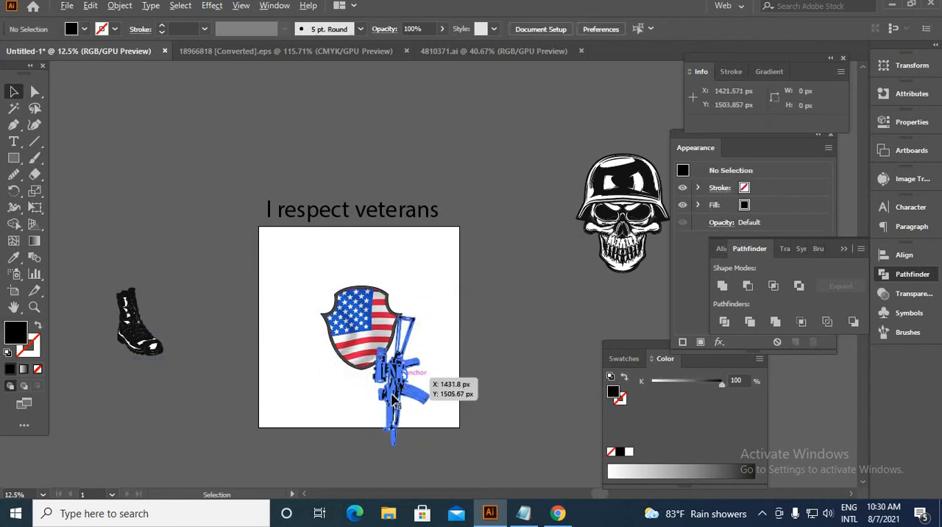
Place the upright rifle over the middle of the flag shield, with its stock rising above the shield.
scroll(396, 387, "up", 2)
left_click_drag(397, 385, 337, 254)
left_click_drag(337, 254, 401, 286)
right_click(415, 201)
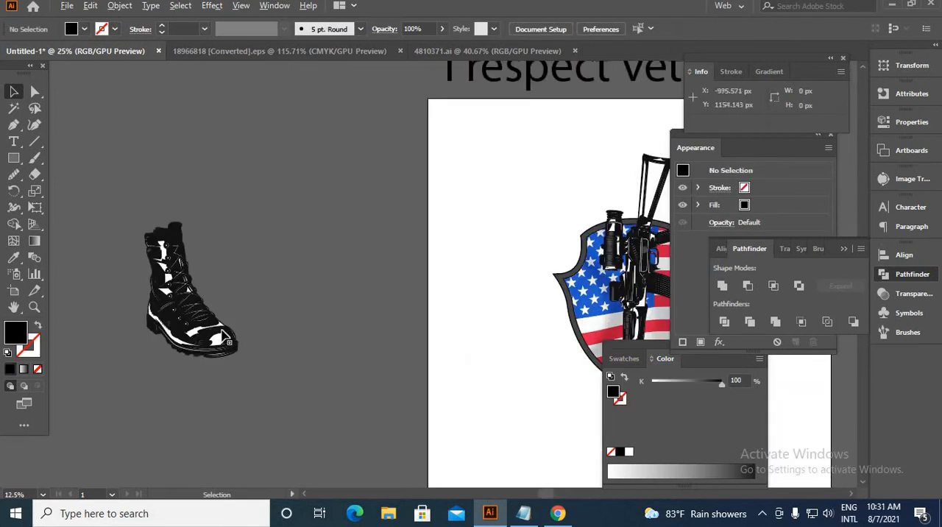
Move the boot onto the shield below the rifle and bring it to the front so it covers the muzzle.
scroll(227, 338, "down", 3)
left_click_drag(224, 327, 371, 353)
scroll(371, 353, "up", 3)
right_click(400, 352)
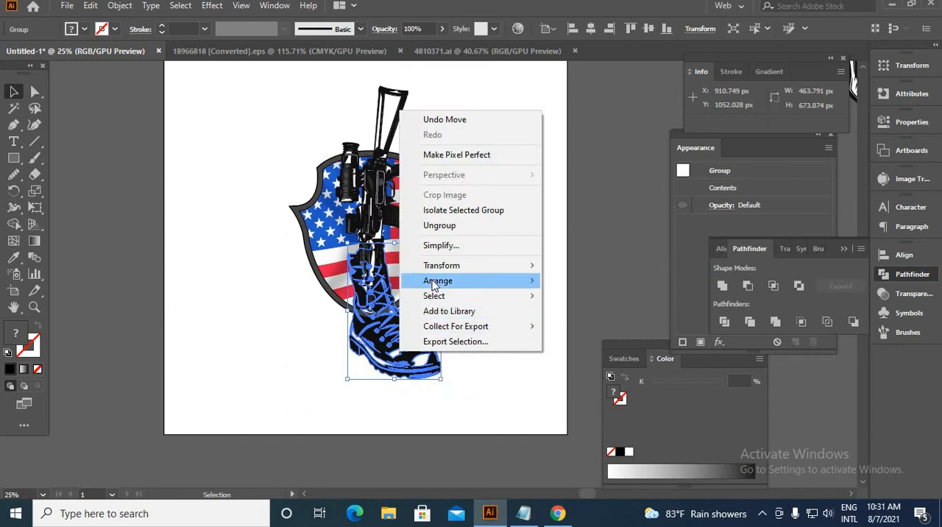
mouse_move(437, 281)
left_click(613, 279)
left_click(591, 275)
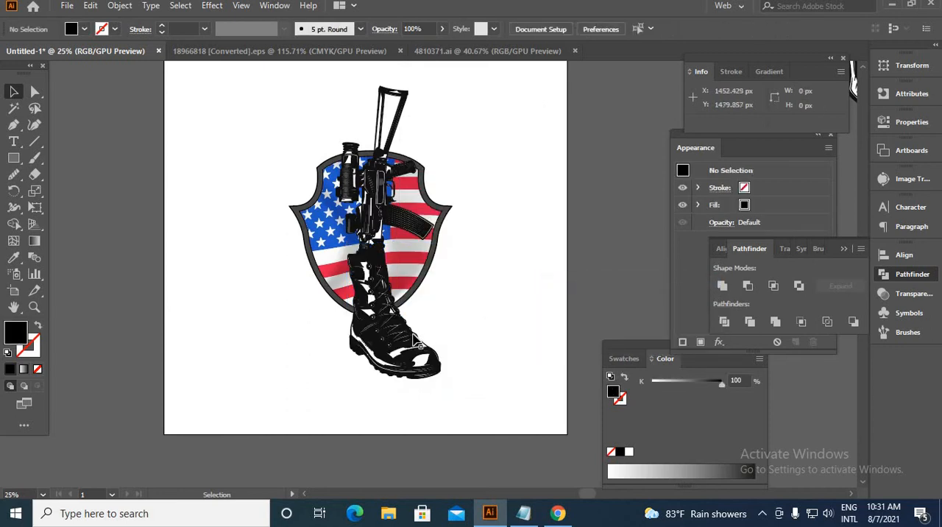
Make a mirrored copy of the boot to form a pair of outward-facing boots beneath the rifle.
left_click(414, 340)
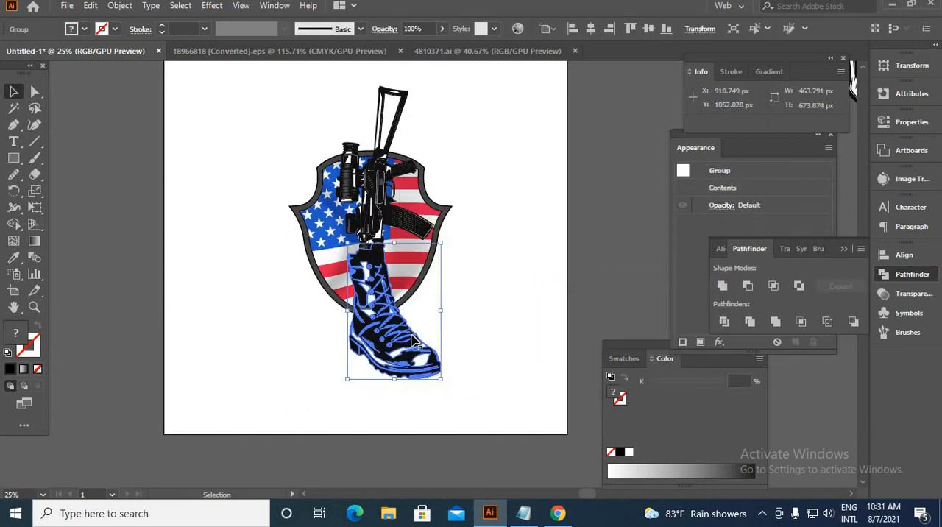
right_click(413, 338)
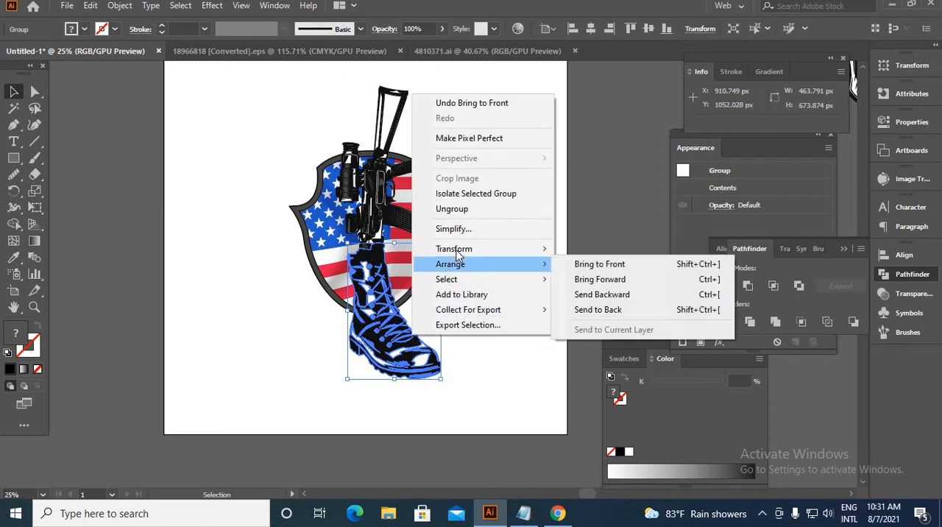
mouse_move(474, 248)
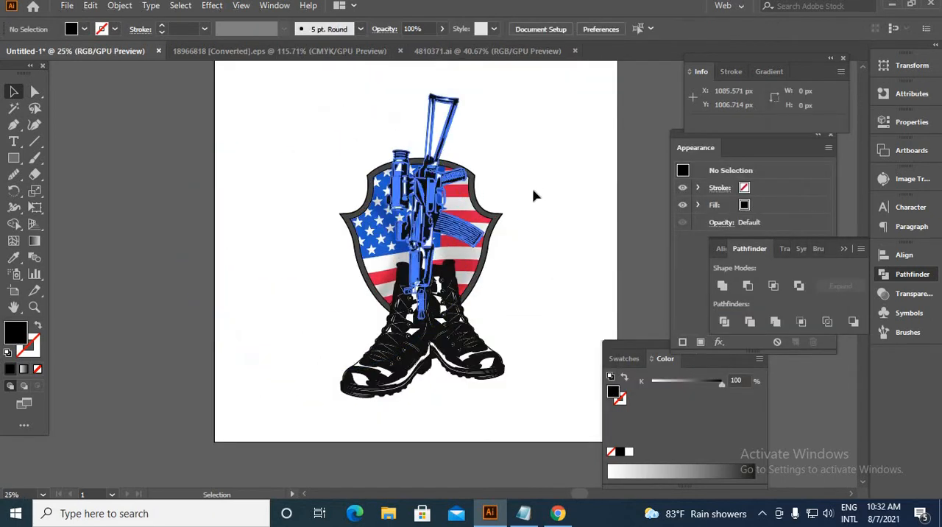
Ungroup the helmeted skull artwork beside the artboard into separate skull and helmet pieces.
key("space")
left_click_drag(518, 288, 497, 426)
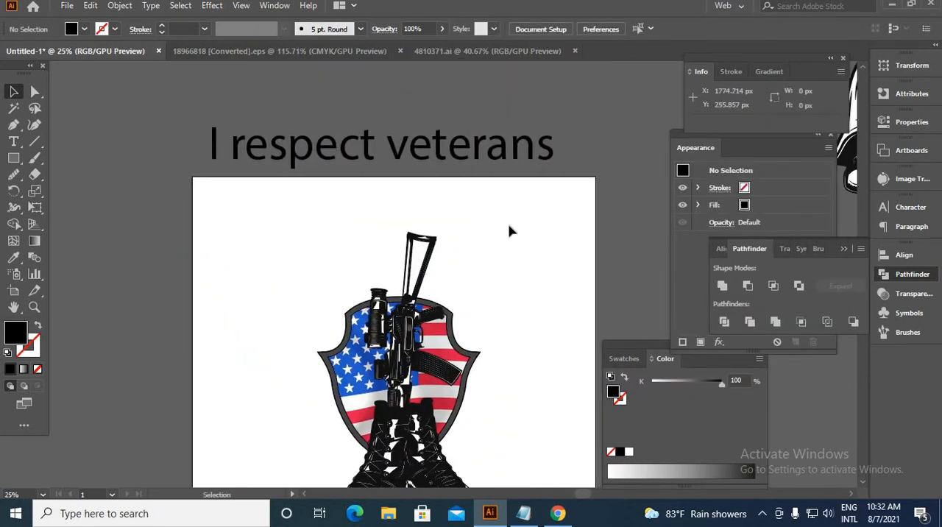
scroll(507, 226, "down", 4)
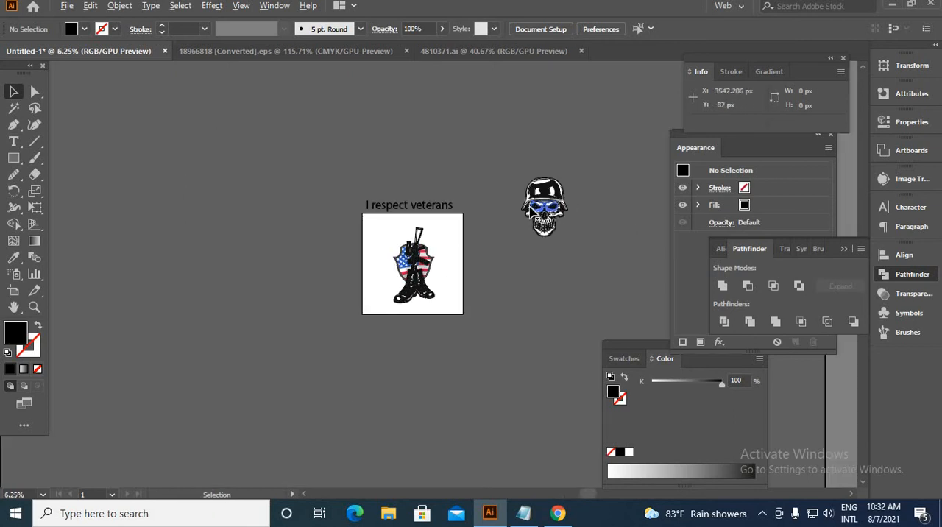
scroll(535, 209, "up", 3)
scroll(542, 248, "up", 1)
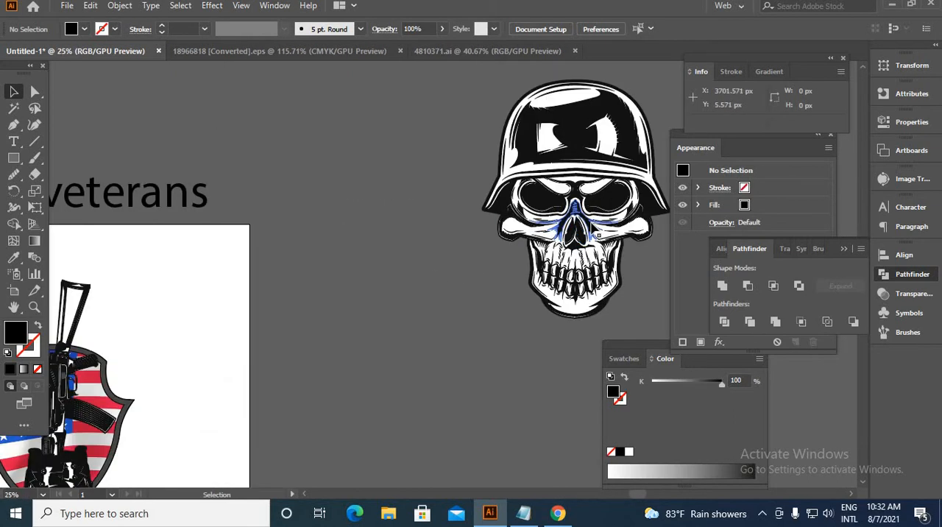
left_click(539, 194)
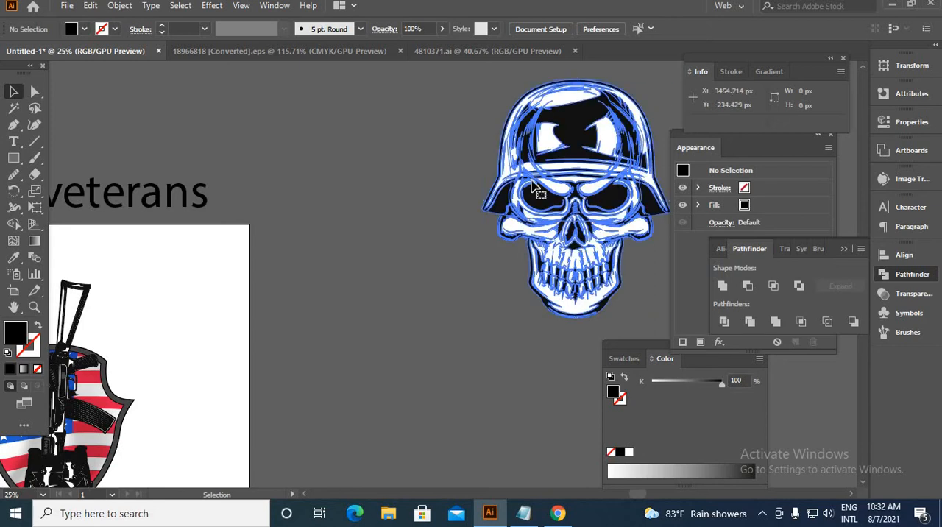
right_click(532, 184)
left_click(572, 295)
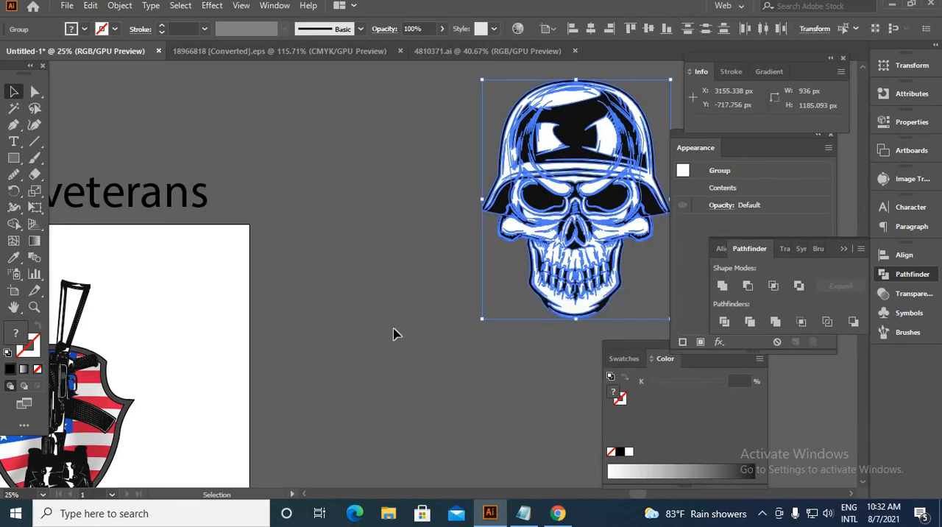
Move the skull out from under the helmet, placing it closer to the artboard.
left_click(393, 334)
left_click_drag(614, 278, 349, 246)
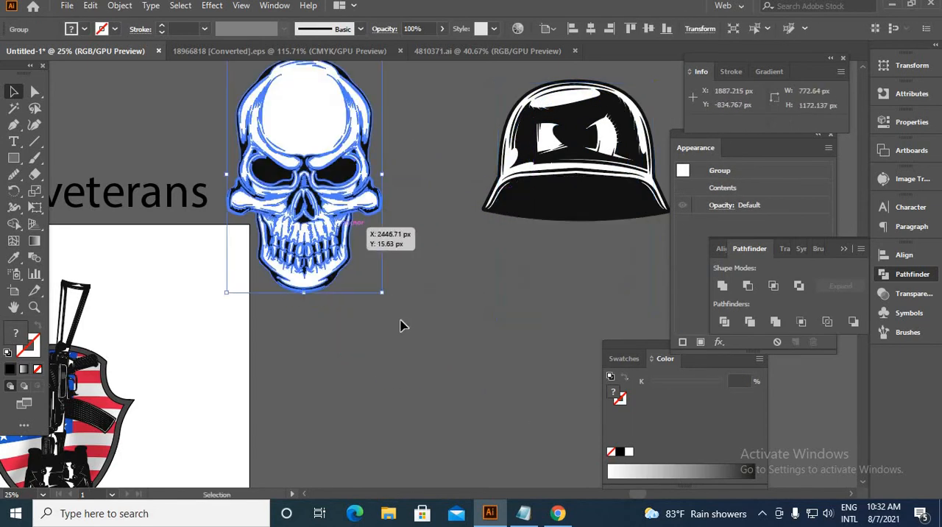
left_click(484, 294)
Place the helmet over the rifle's stock and scale the helmet and rifle down together to fit the shield.
scroll(551, 306, "down", 3)
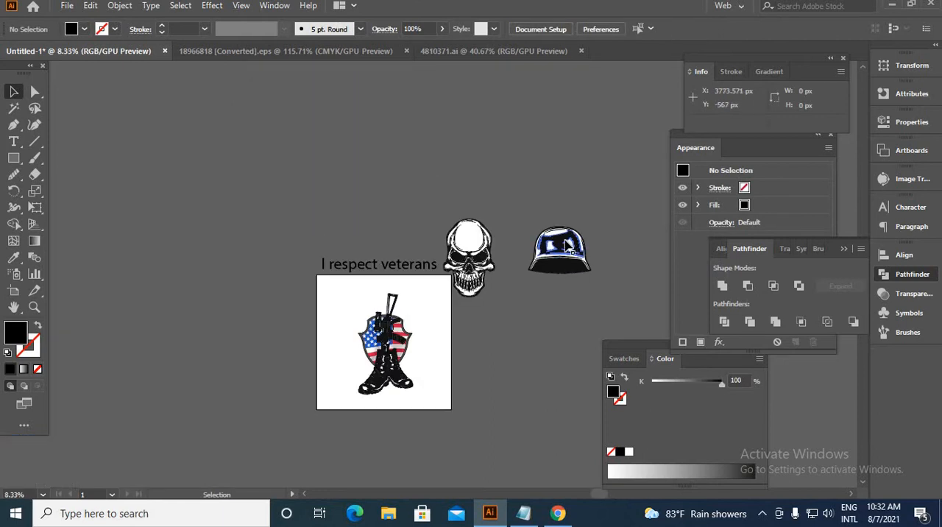
left_click_drag(565, 247, 399, 301)
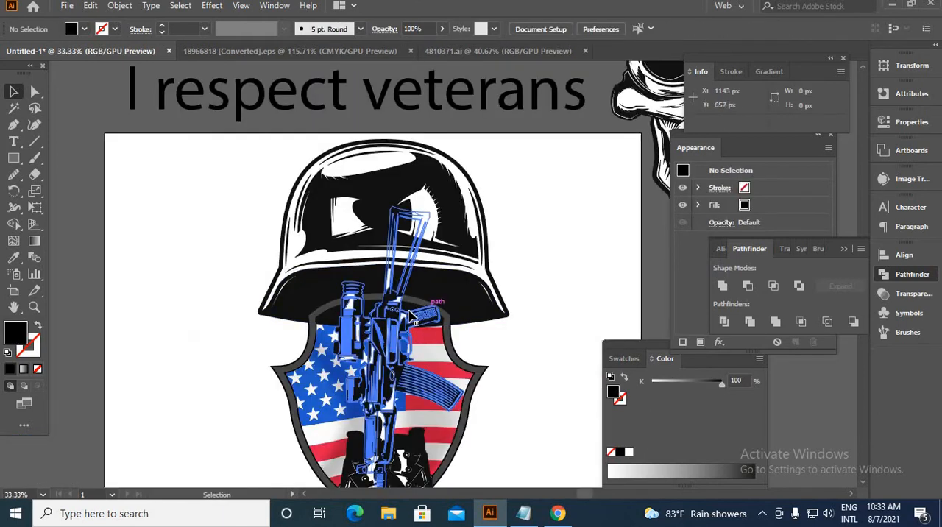
left_click(474, 254)
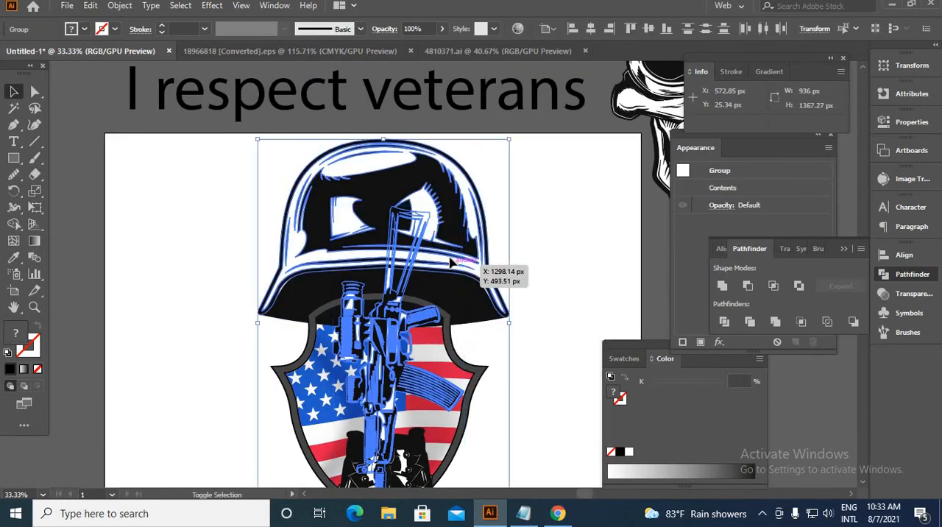
left_click_drag(257, 141, 290, 179)
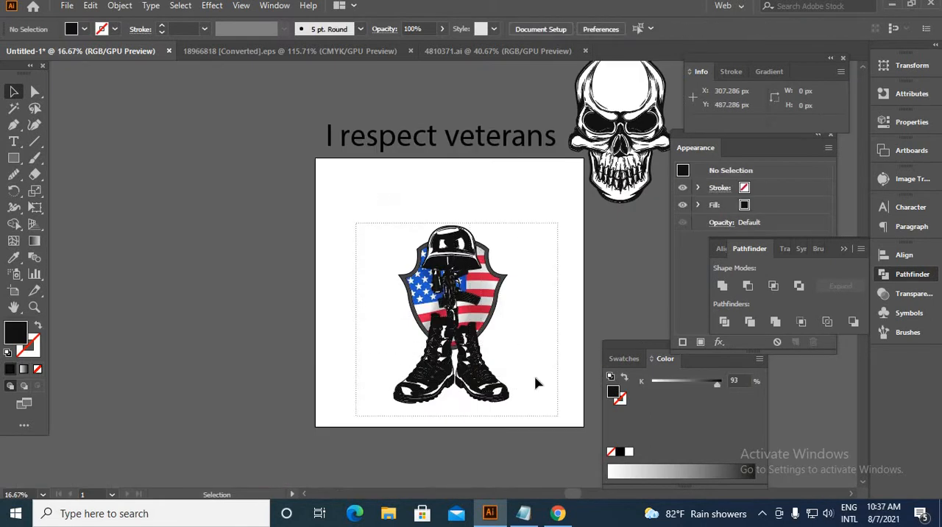
Select the helmet, rifle, shield, boots and curved lines on the artboard and group them.
left_click_drag(535, 383, 502, 343)
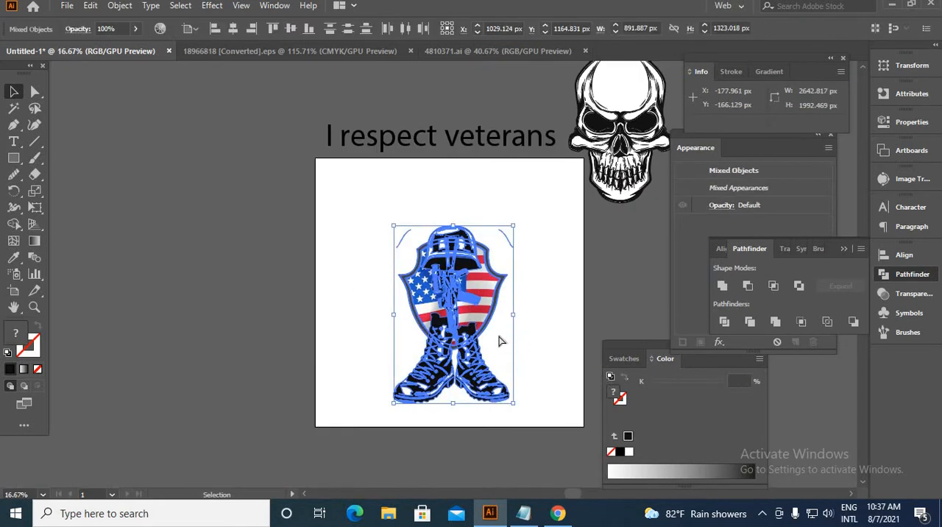
left_click(278, 293)
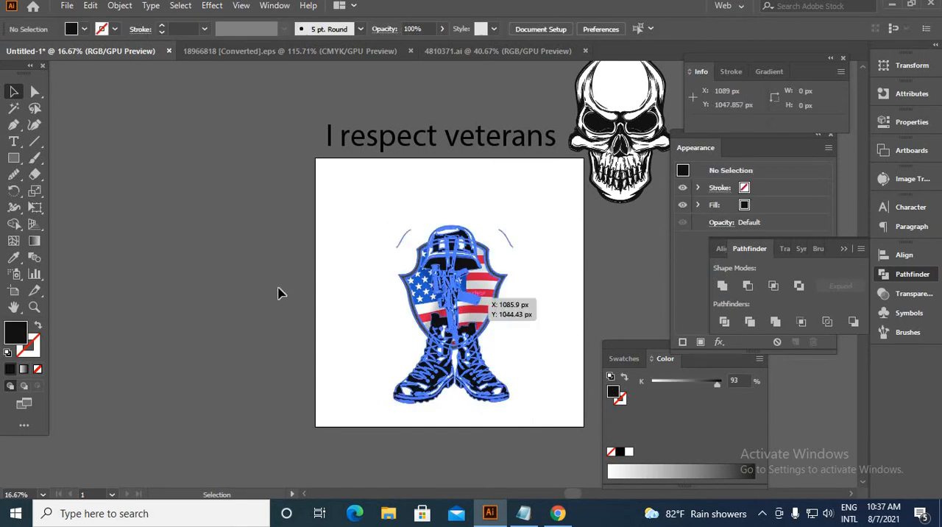
Cover the artboard with a black square about 1996 px wide and set the grouped artwork on top of it.
left_click_drag(482, 296, 219, 274)
left_click(294, 346)
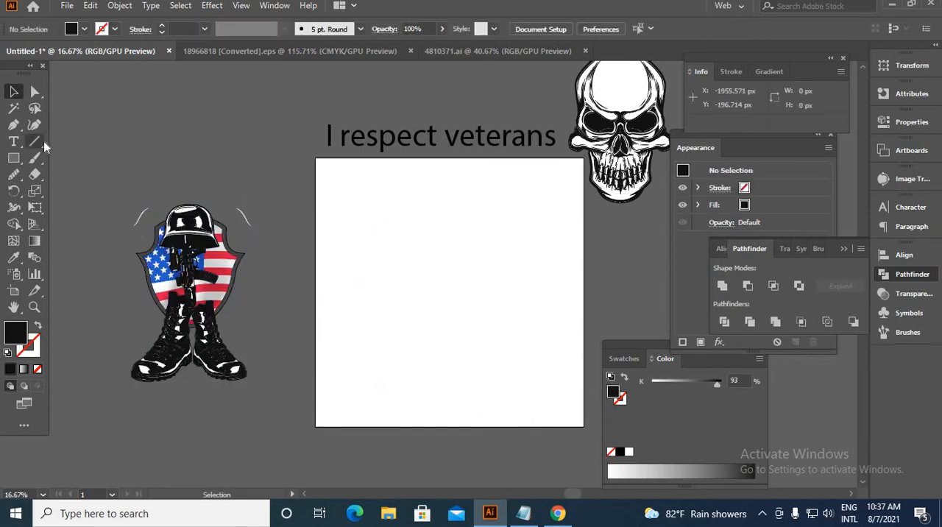
right_click(13, 160)
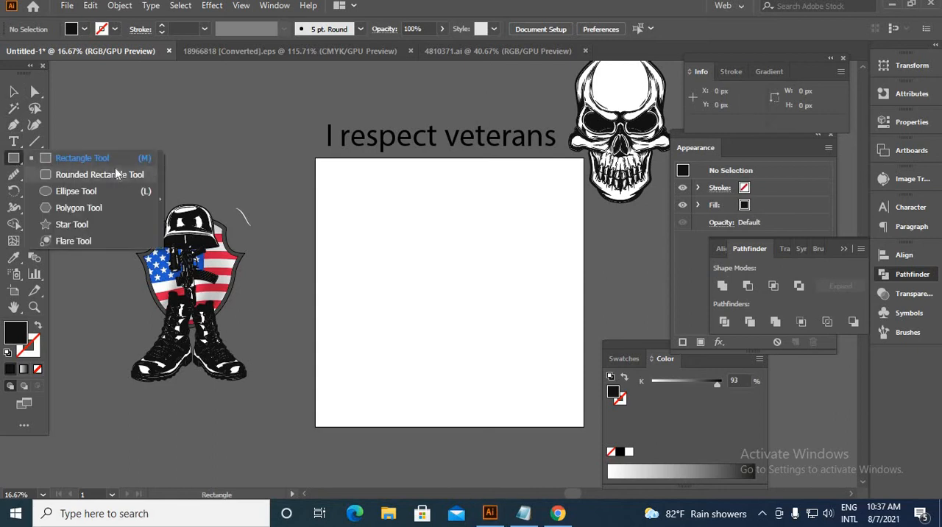
left_click(142, 159)
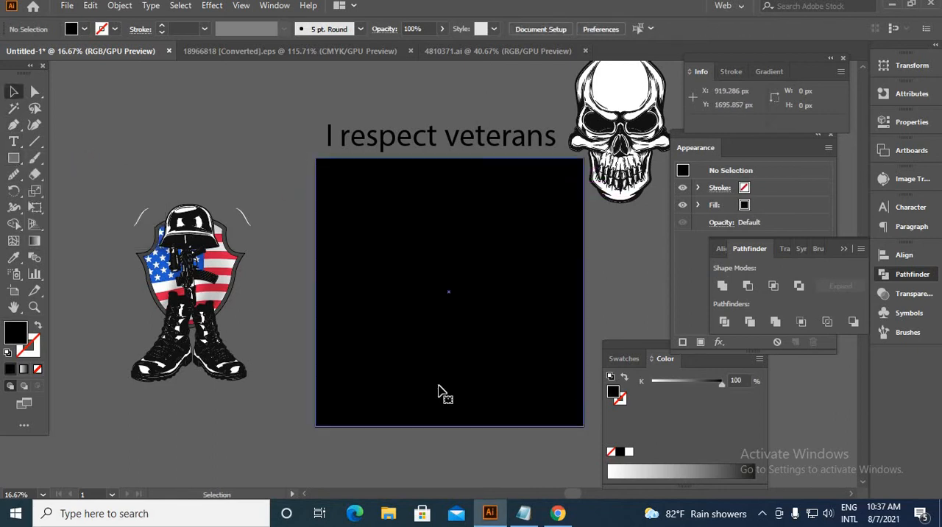
left_click(442, 392)
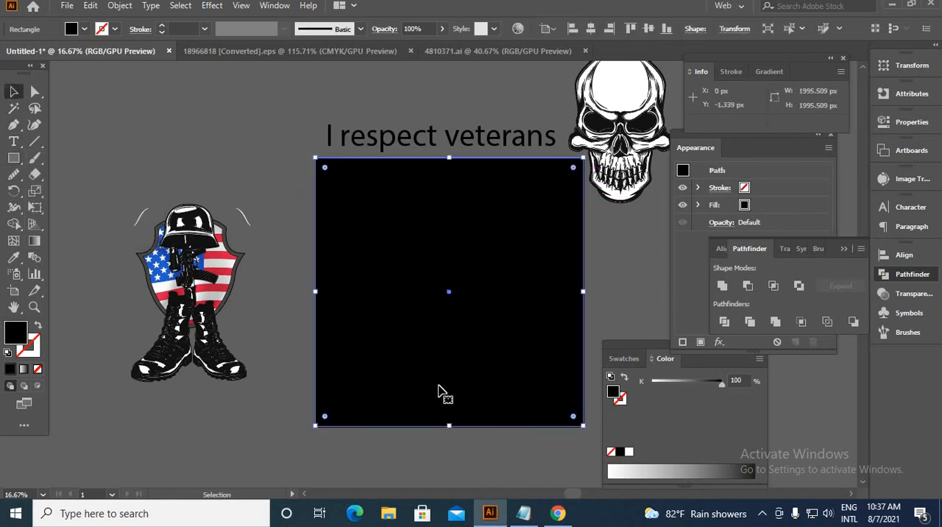
key("ctrl+shift+a")
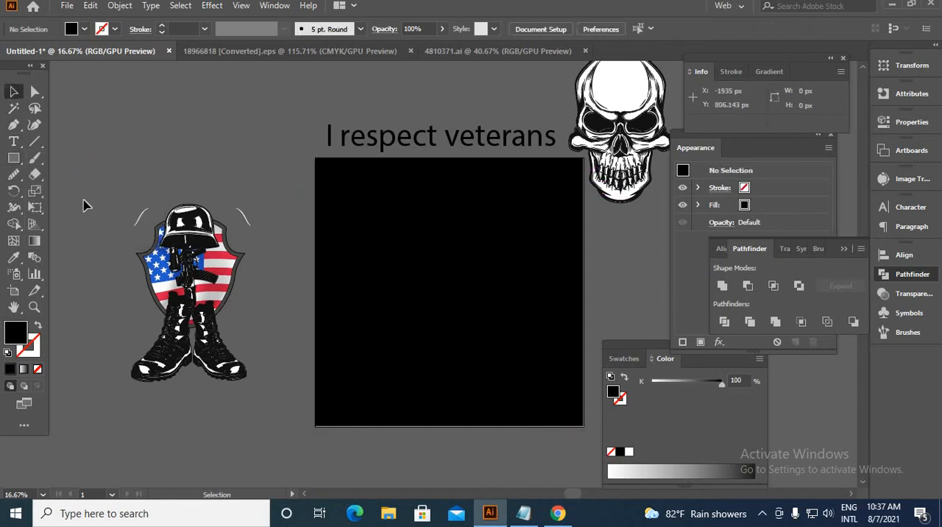
left_click_drag(250, 296, 531, 287)
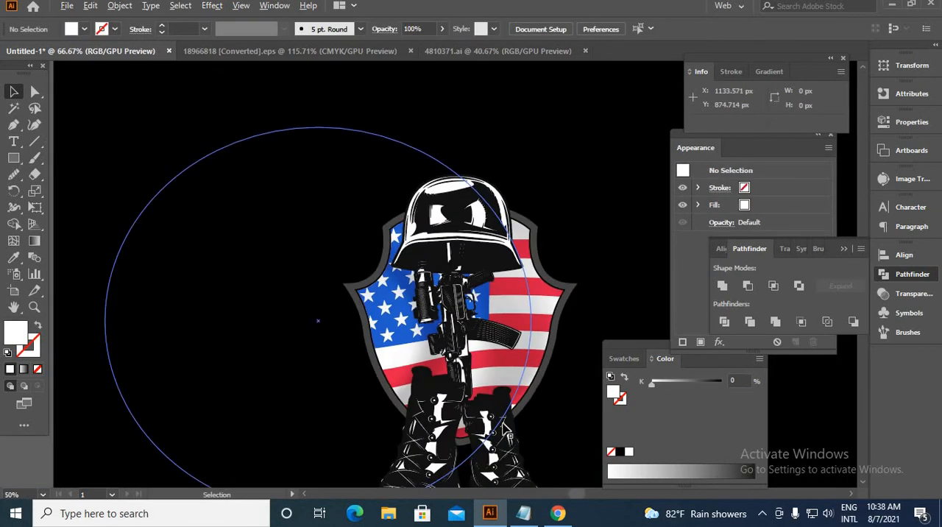
Offset the paths of both boots inside the artwork group by 5 px with Miter joins and a miter limit of 4.
scroll(463, 426, "down", 1)
scroll(462, 432, "down", 2)
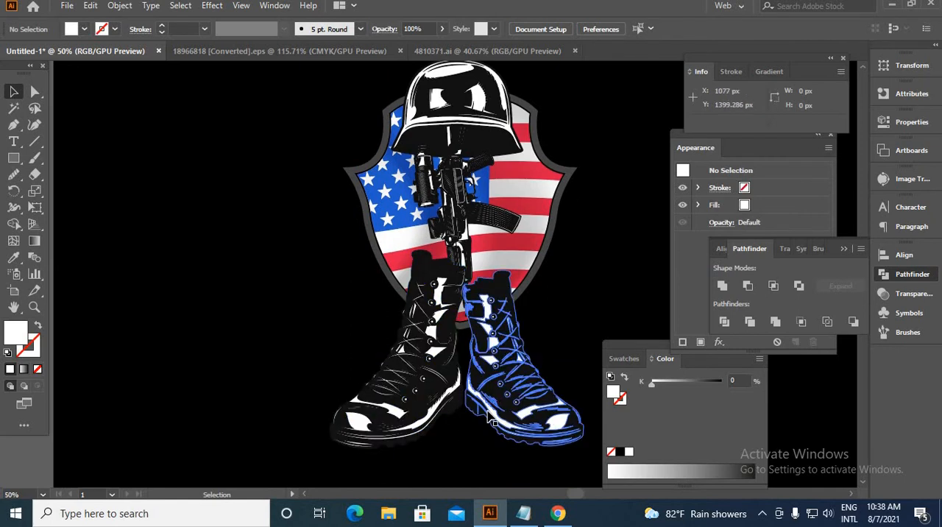
scroll(416, 397, "down", 1)
double_click(391, 417)
left_click(395, 421)
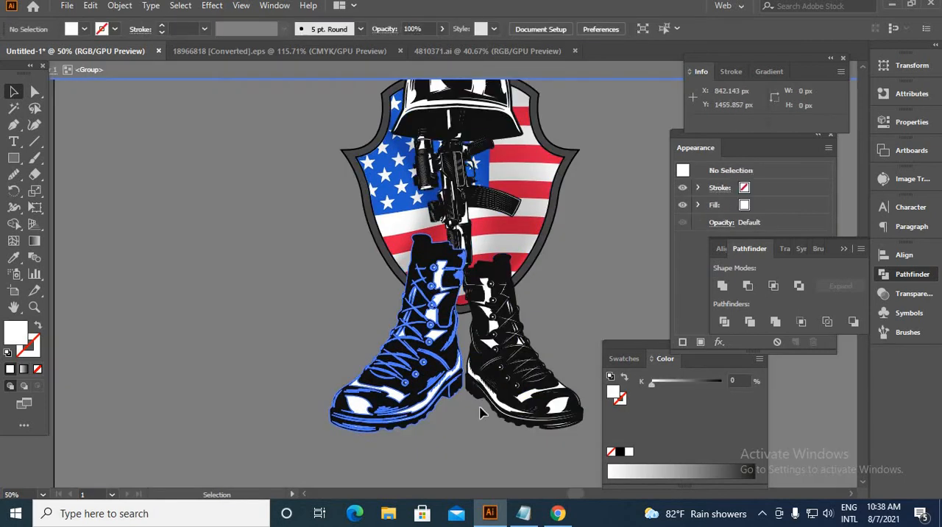
left_click(536, 408)
left_click(439, 417, "shift")
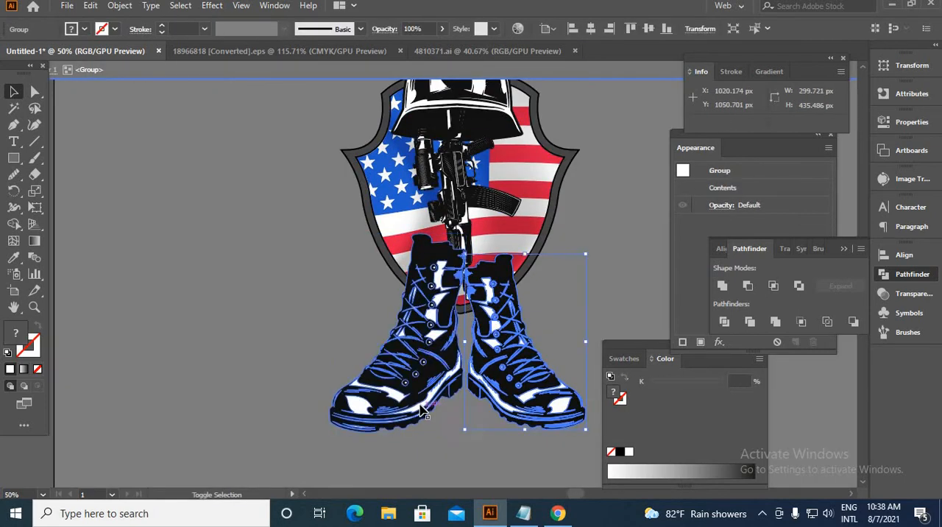
left_click(119, 5)
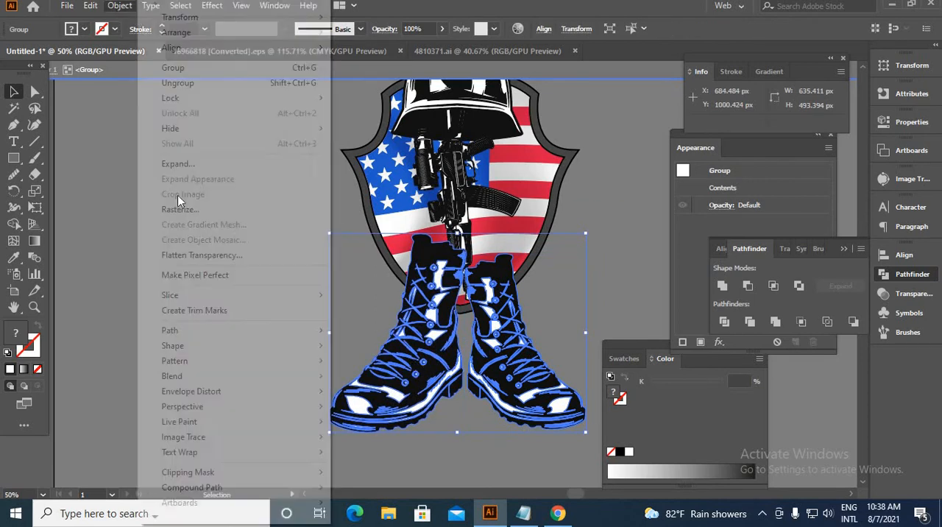
mouse_move(203, 330)
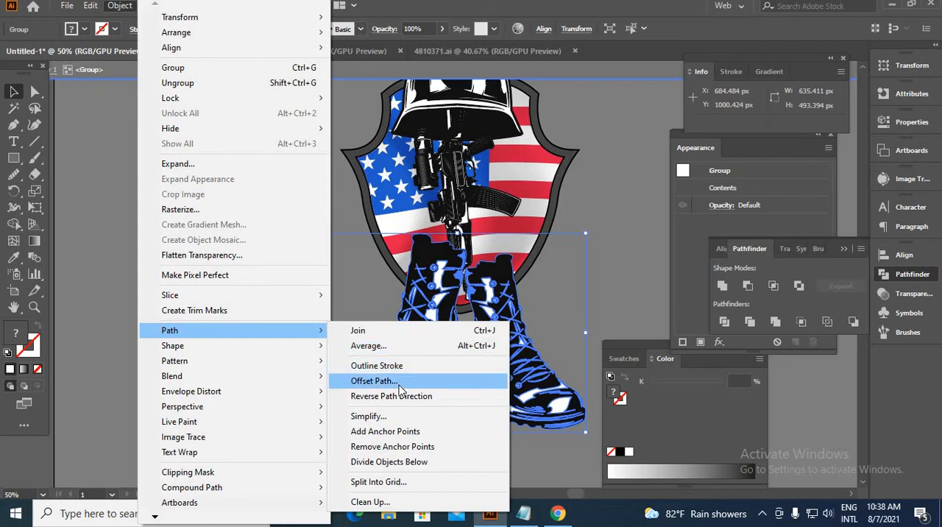
left_click(373, 380)
left_click(628, 384)
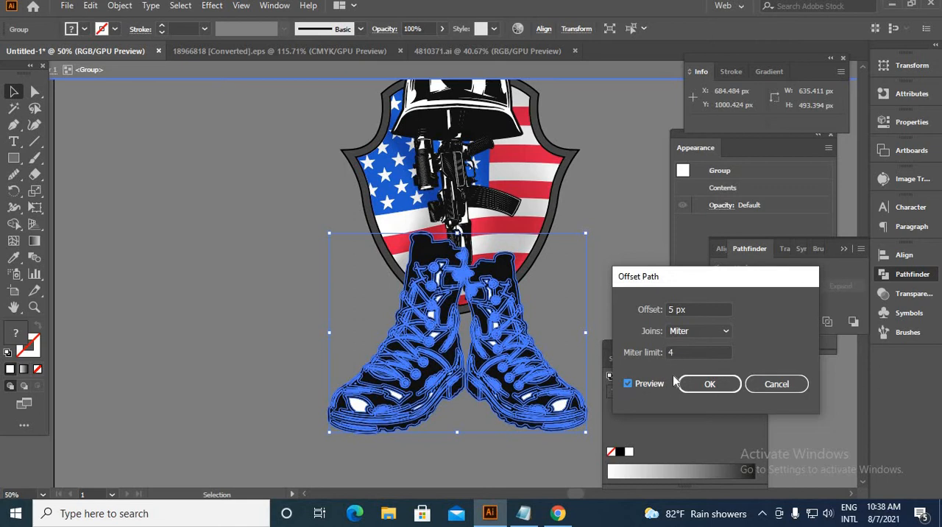
left_click(696, 385)
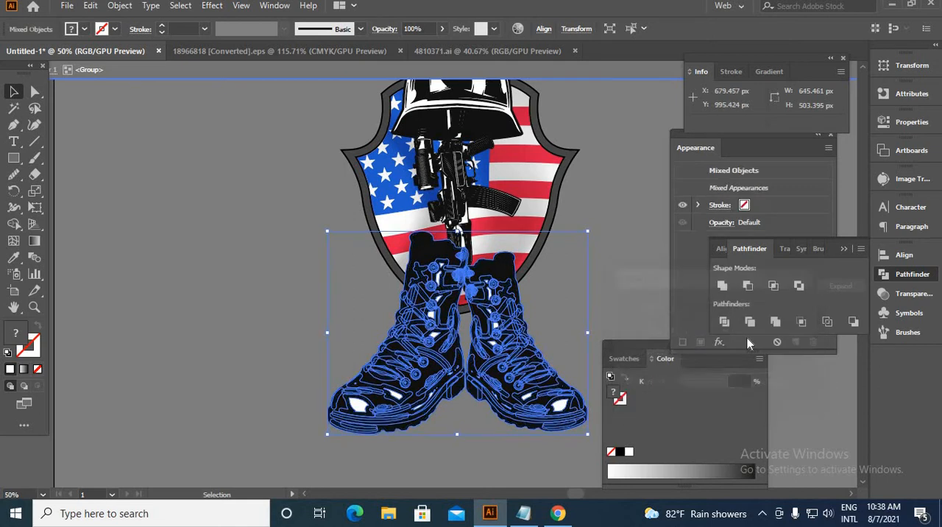
Unite the offset paths of both boots into one silhouette and pick up a fill colour for it.
left_click(720, 288)
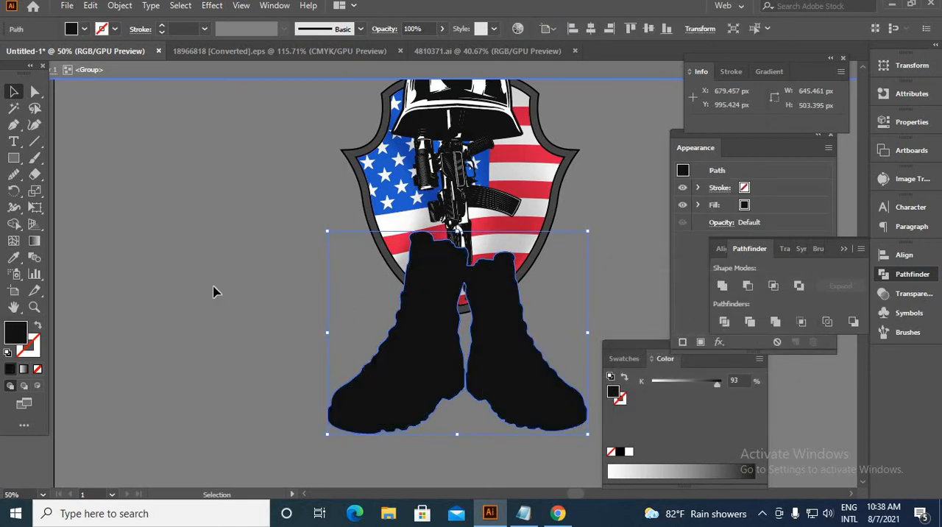
left_click(13, 257)
left_click(123, 177)
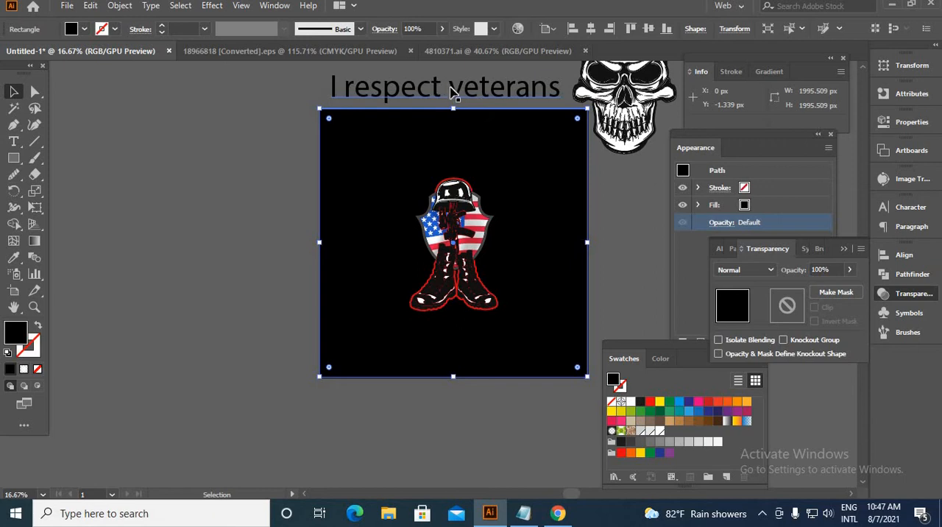
Break the "I respect veterans" text into two lines before "veterans" and move it beside the artboard.
double_click(450, 95)
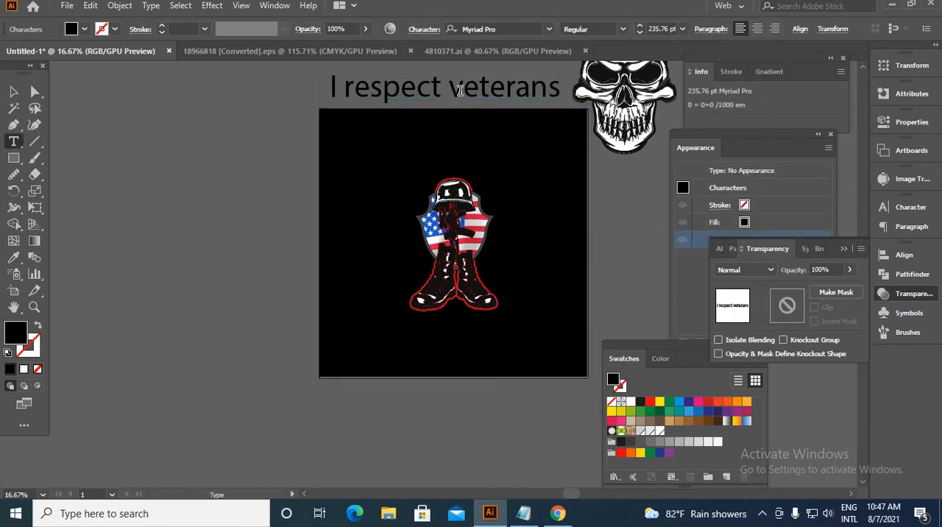
key("Return")
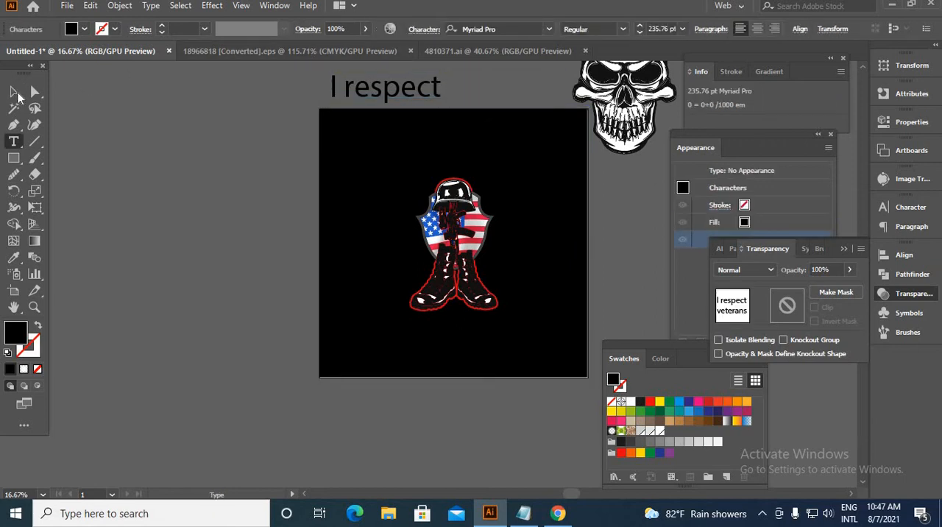
key("Escape")
left_click_drag(385, 88, 183, 134)
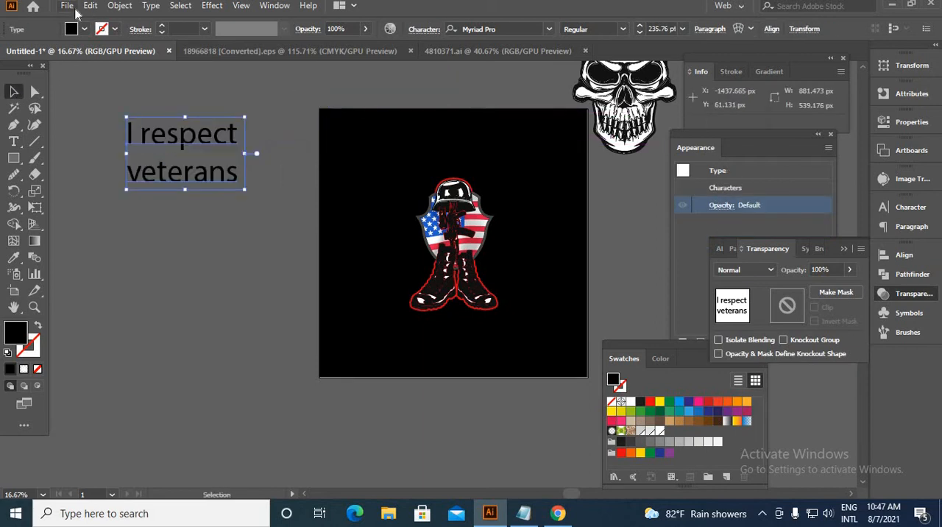
Split the two-line text into separate text objects with the divideTextFrame script.
left_click(68, 6)
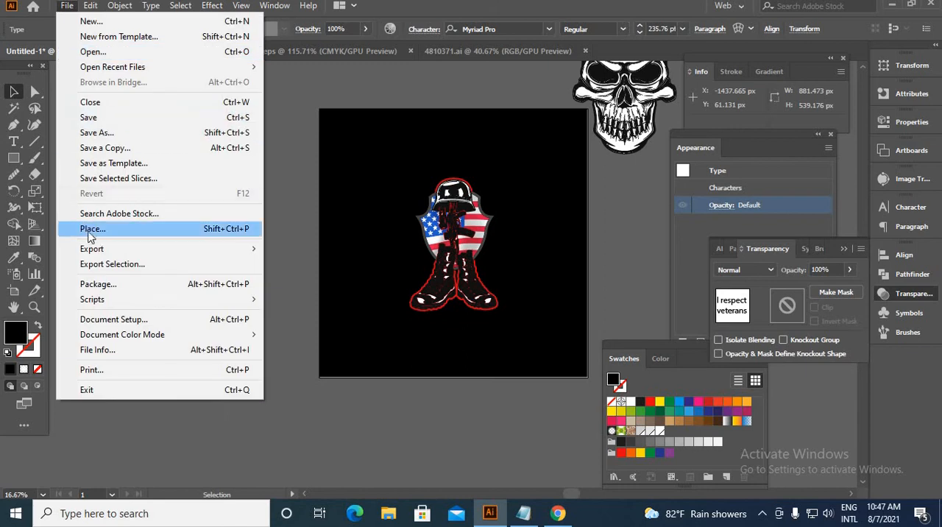
mouse_move(98, 305)
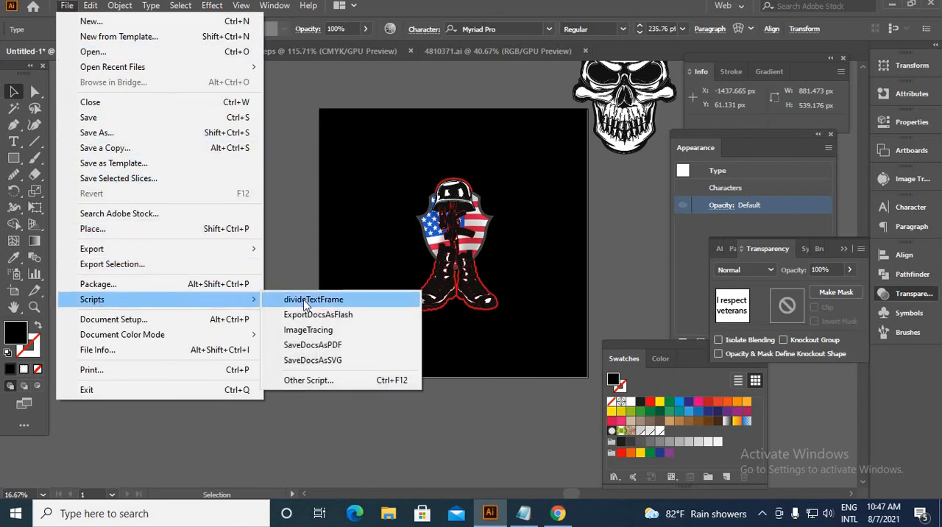
left_click(307, 301)
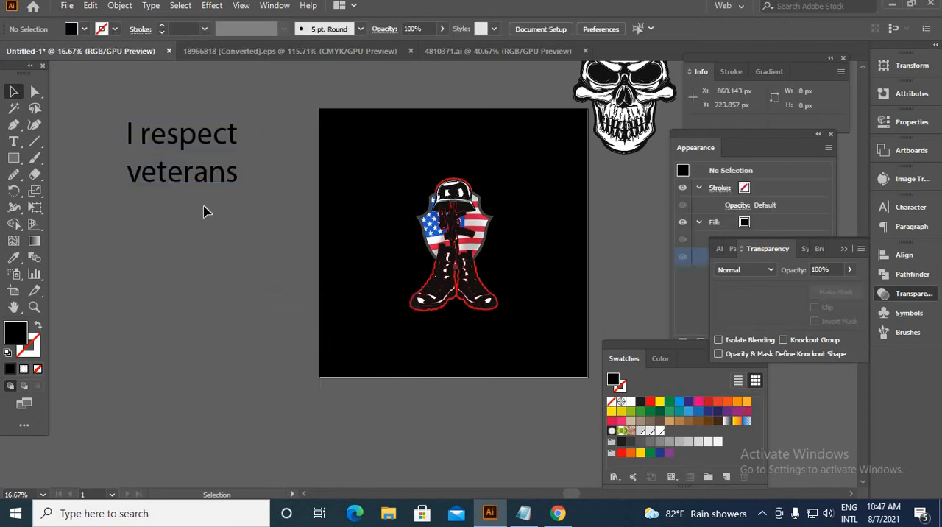
Place the "veterans" text on the black square below the boots, bring it to the front and fill it white.
left_click_drag(199, 182, 493, 341)
right_click(493, 342)
mouse_move(662, 262)
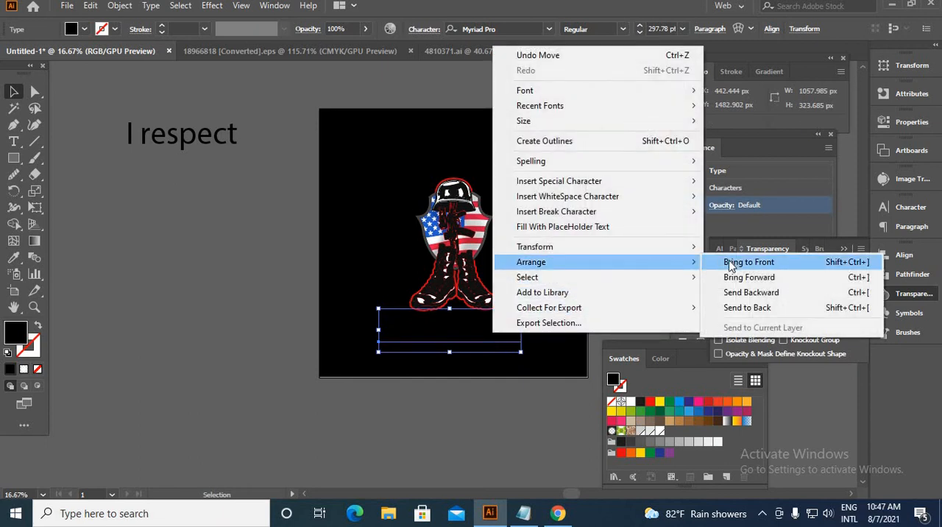
left_click(731, 262)
double_click(15, 332)
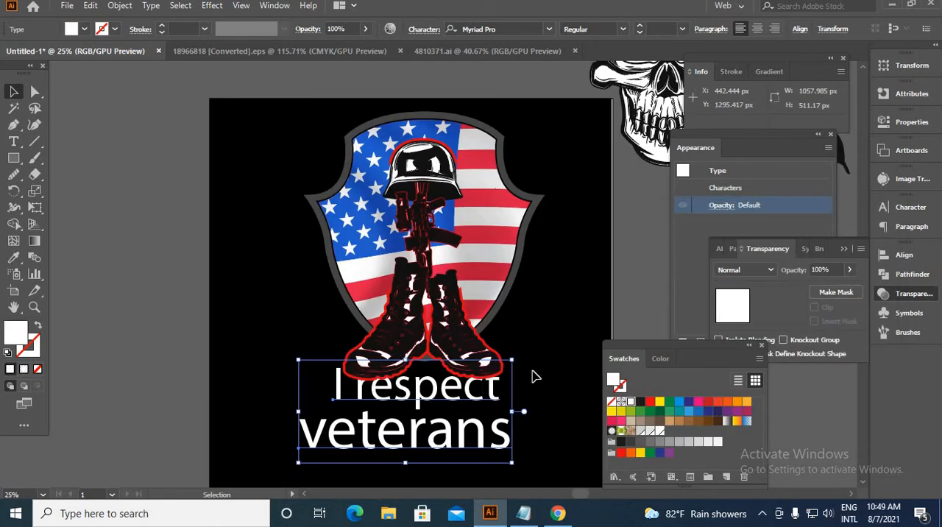
Move "I respect" to the top of the shield and nudge "veterans" up beneath the boots.
left_click(515, 384)
left_click_drag(451, 403, 454, 129)
left_click_drag(420, 454, 432, 427)
Move the shield artwork and both text lines together down the black square by about 375 px.
scroll(481, 402, "down", 2)
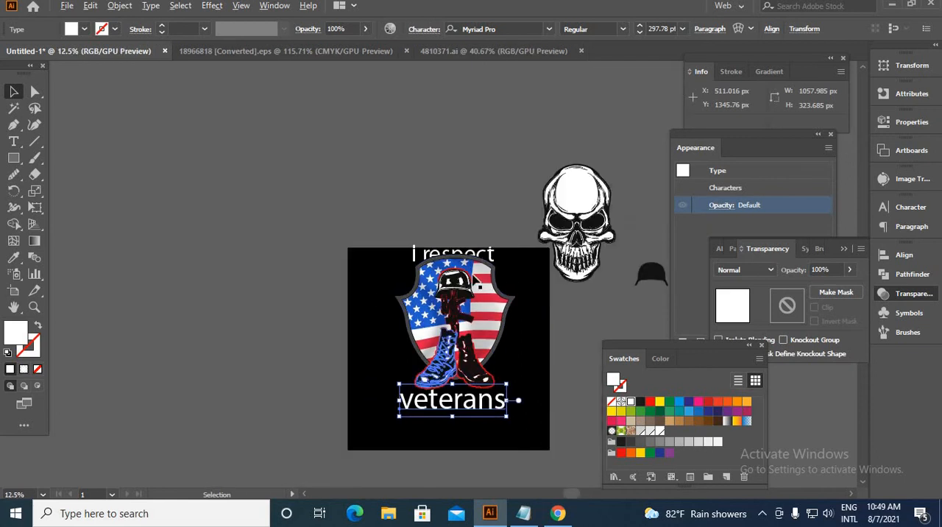
scroll(482, 254, "up", 1)
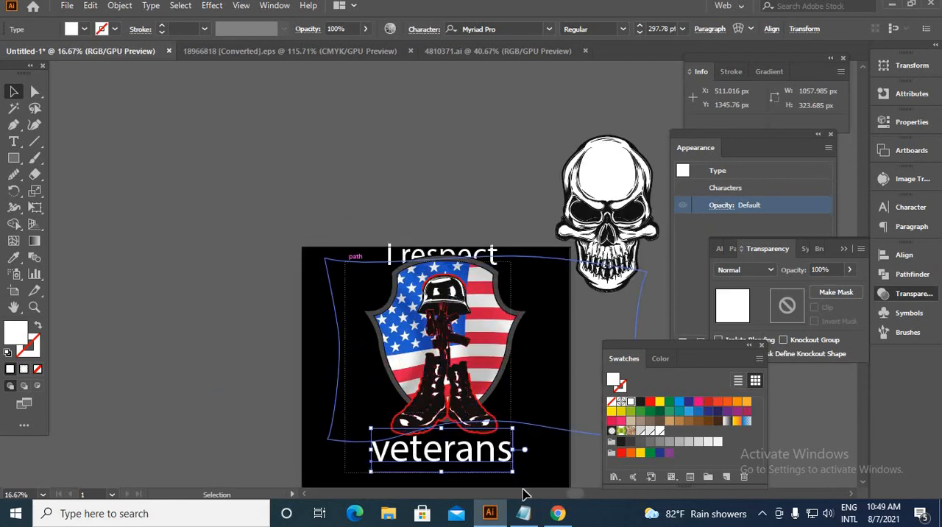
left_click_drag(524, 495, 524, 495)
left_click_drag(450, 328, 452, 378)
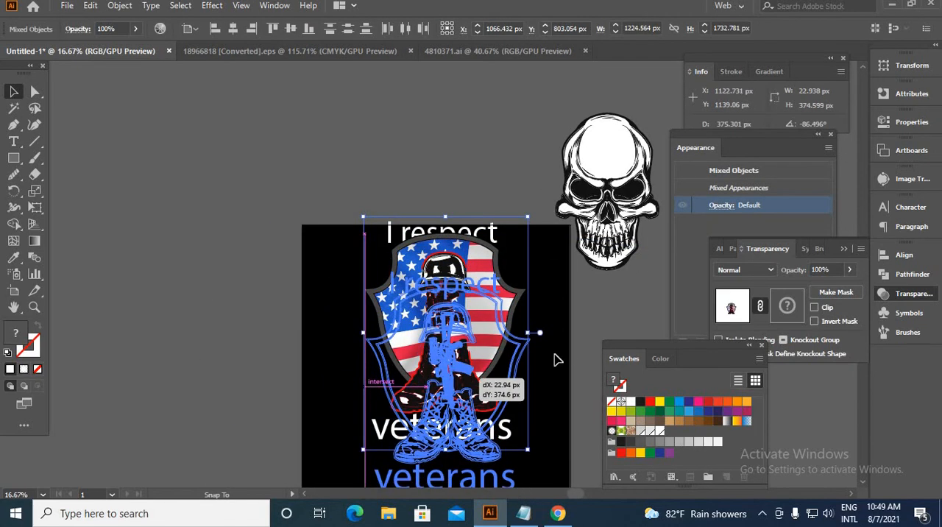
left_click(542, 362)
Set the font of the "I respect" text above the shield to Evogria.
scroll(541, 361, "down", 1)
scroll(507, 301, "up", 2)
left_click(506, 302)
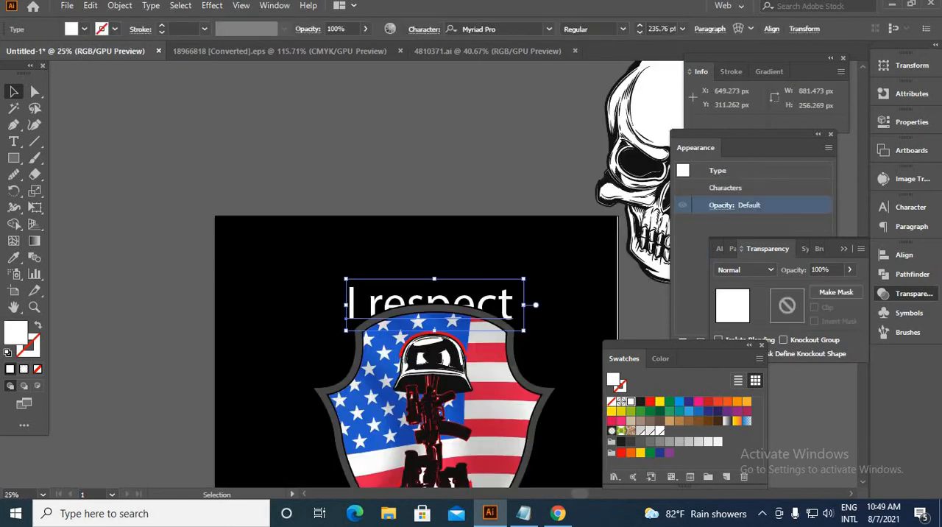
left_click(548, 30)
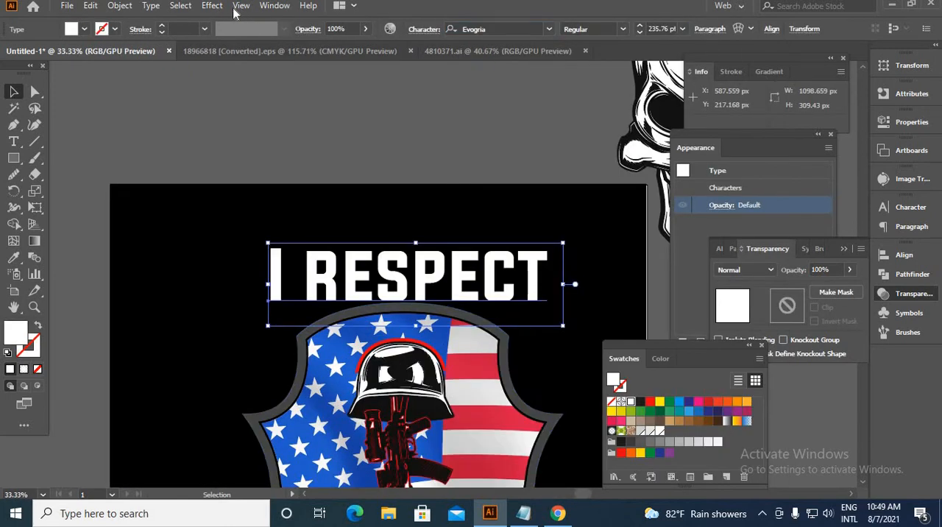
Warp the "I respect" text with a horizontal Arc effect at 50% bend.
left_click(213, 6)
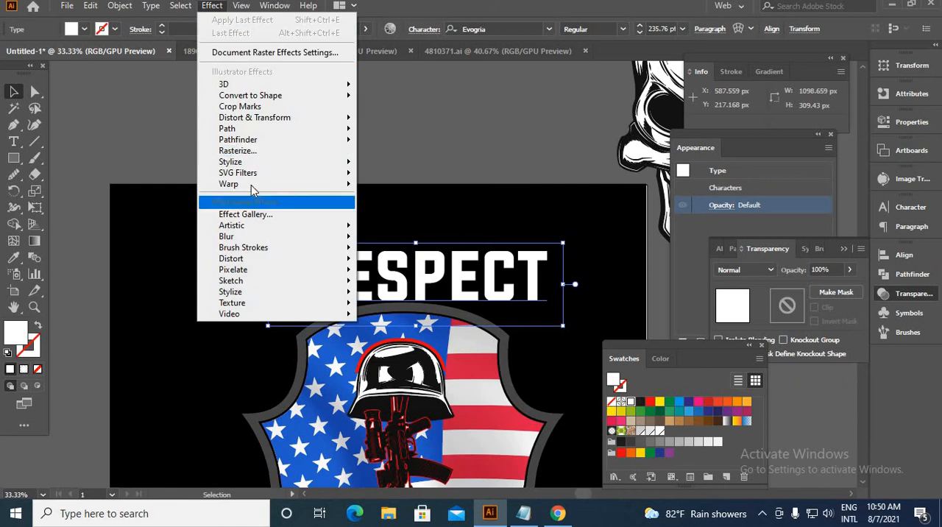
mouse_move(254, 184)
left_click(387, 186)
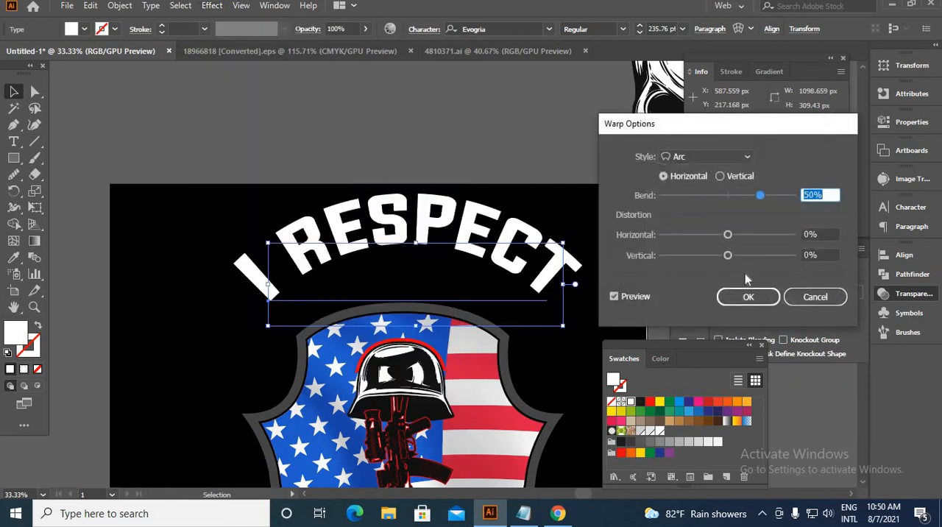
left_click(748, 296)
Fit the arched "I respect" text around the shield's top edge and expand its appearance.
left_click_drag(493, 213, 451, 134)
left_click_drag(450, 147, 446, 159)
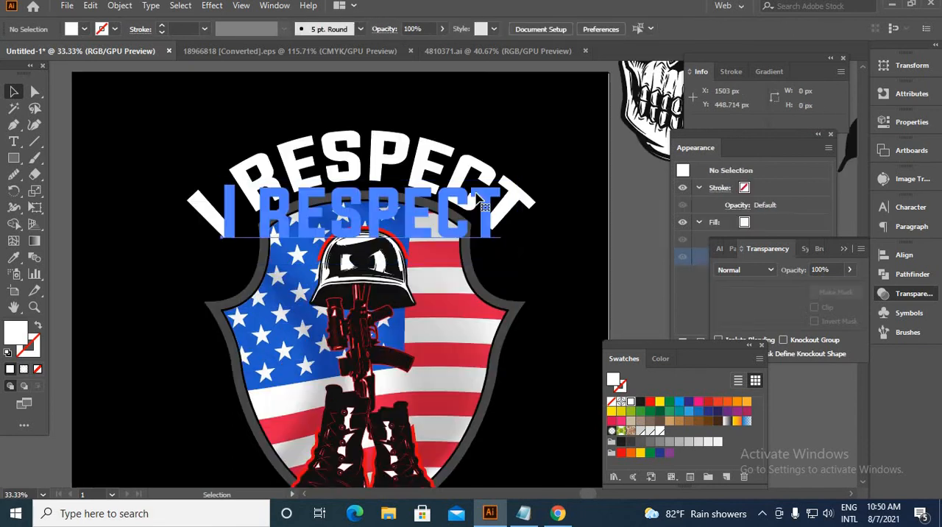
left_click(117, 6)
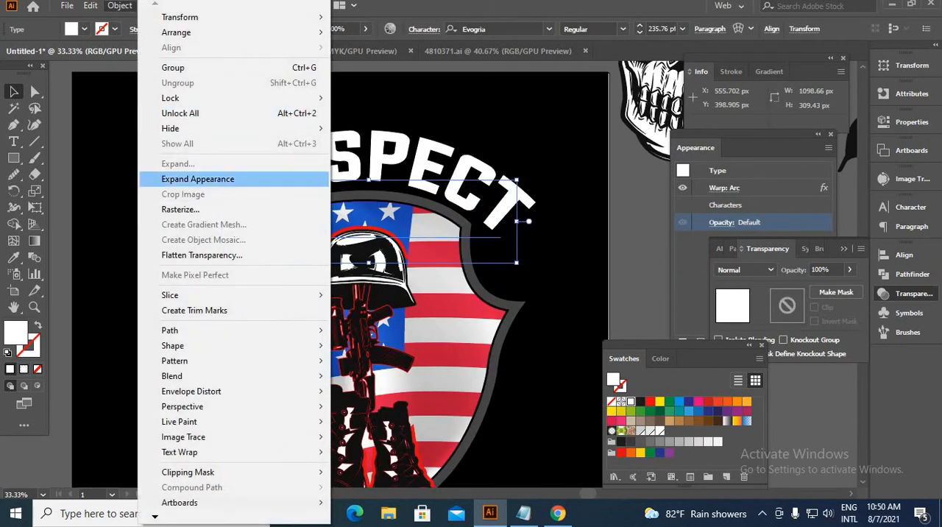
left_click(195, 181)
Move the "veterans" text up against the boots and set its font to Academic M54.
key("ctrl+minus")
left_click_drag(459, 416, 452, 381)
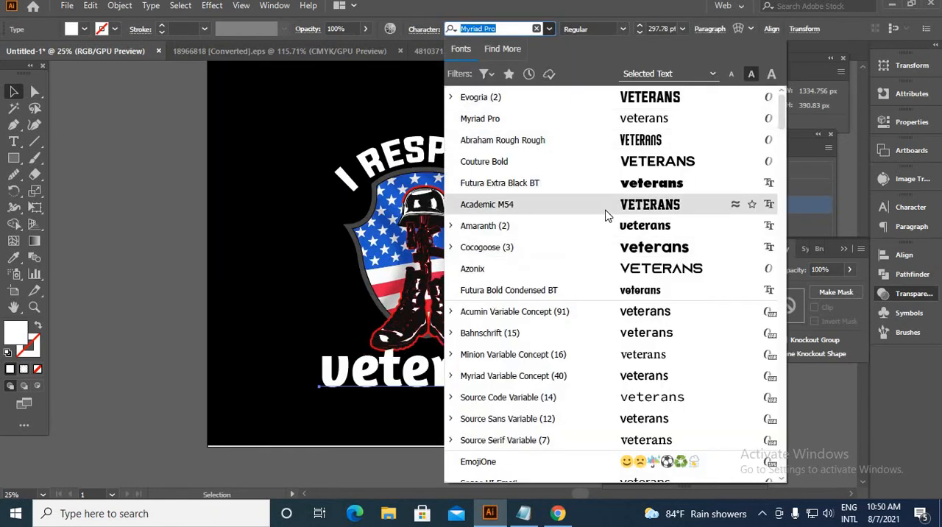
left_click(608, 212)
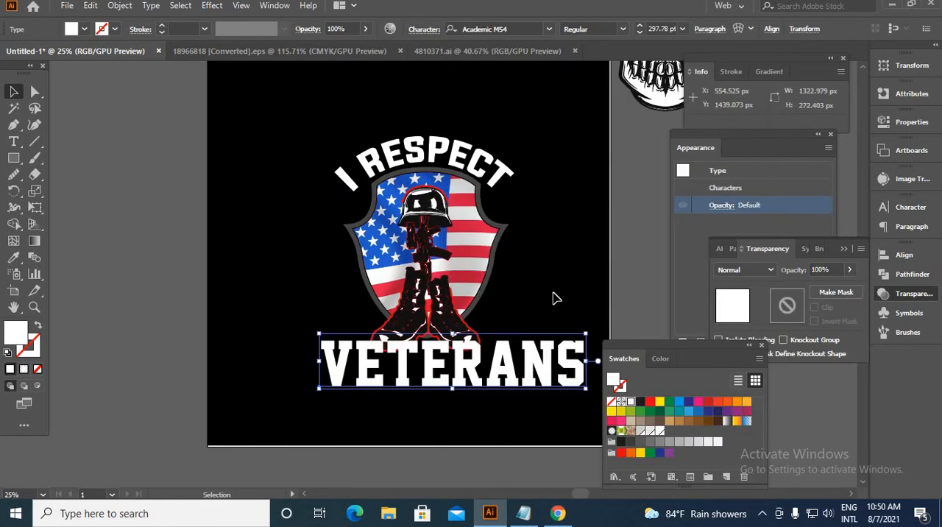
Shift the "veterans" text up and sideways so it overlaps the lower part of the boots.
left_click(498, 378)
scroll(469, 381, "up", 1)
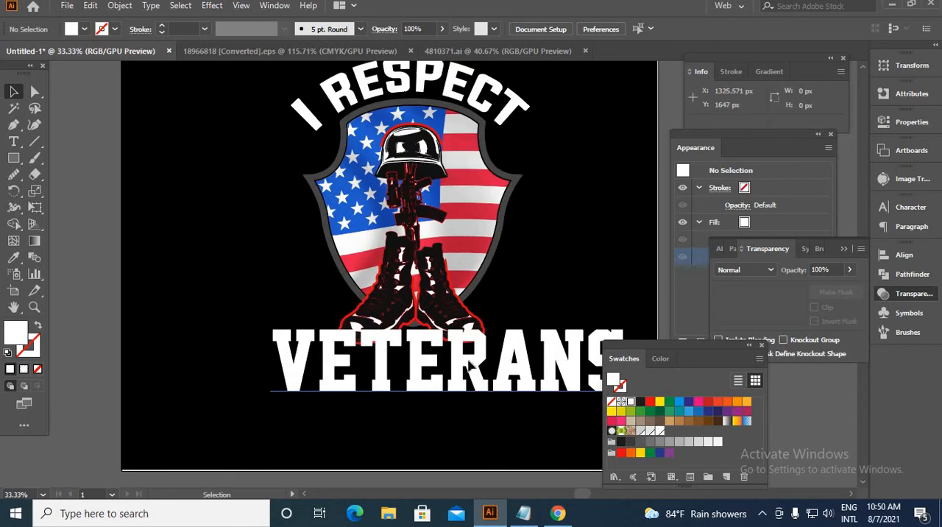
left_click_drag(482, 382, 459, 355)
scroll(519, 366, "down", 1)
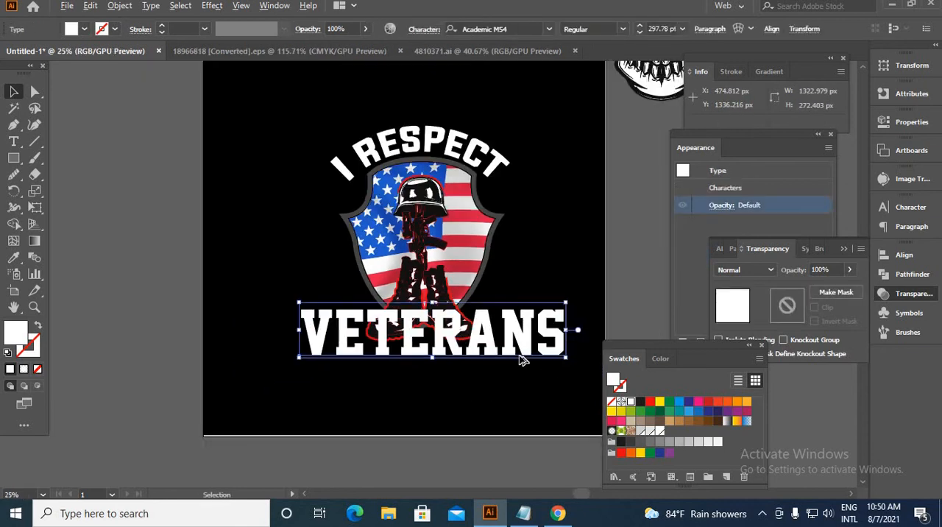
Shrink the "veterans" text to about 930 px wide, close to the width of the "I respect" arch.
scroll(567, 368, "up", 1)
left_click_drag(577, 359, 530, 356)
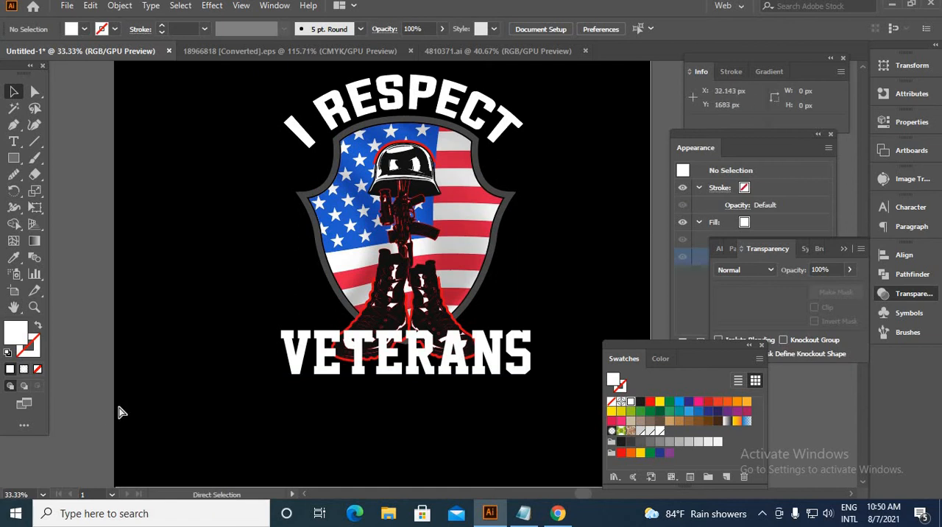
Show the rulers, place vertical guides at both outer ends of the "I respect" text, and lock them.
key("ctrl+r")
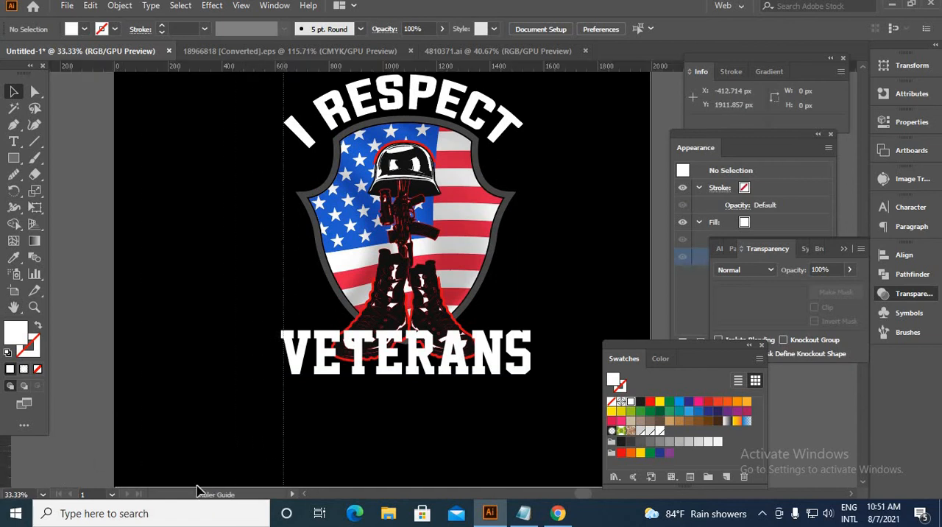
left_click_drag(6, 471, 284, 478)
left_click_drag(6, 471, 524, 482)
left_click(253, 459)
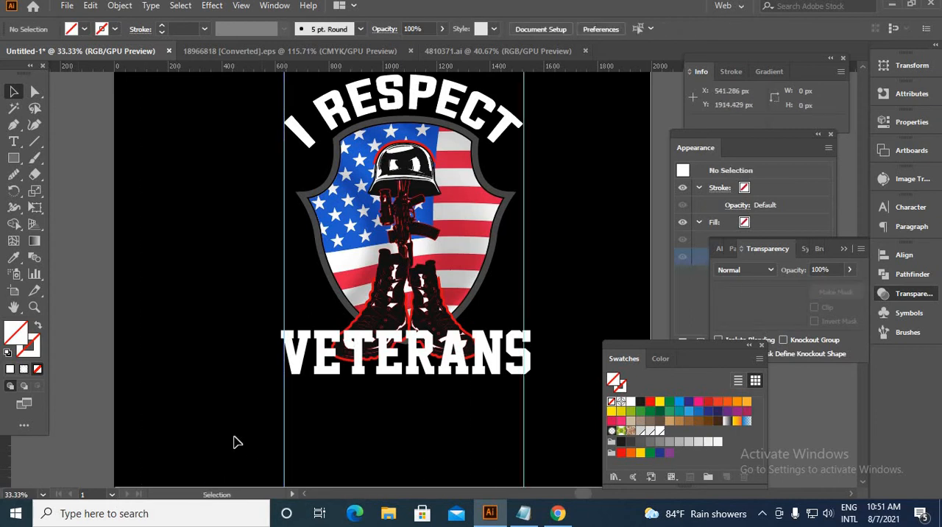
left_click_drag(573, 466, 573, 467)
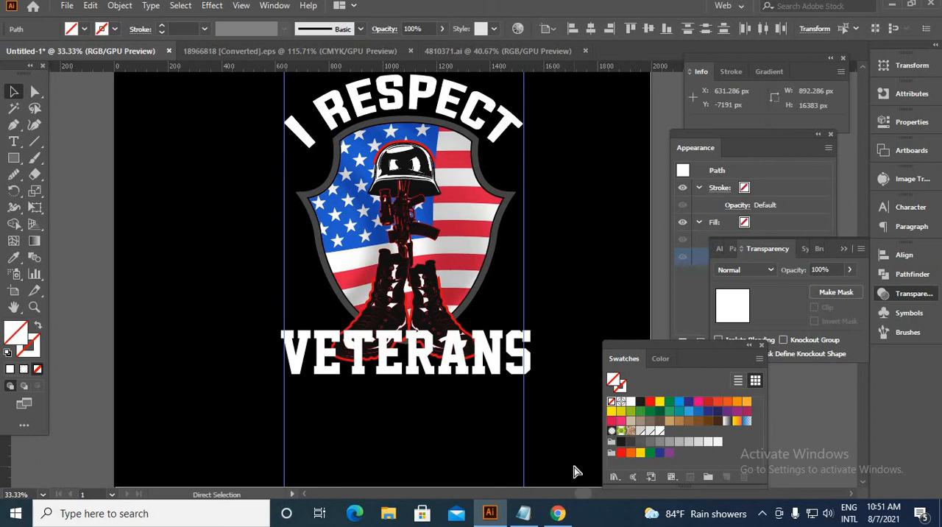
left_click(577, 471)
Narrow the outlined "veterans" text to about 892 px so it fits exactly between the two vertical guides.
scroll(353, 356, "up", 3)
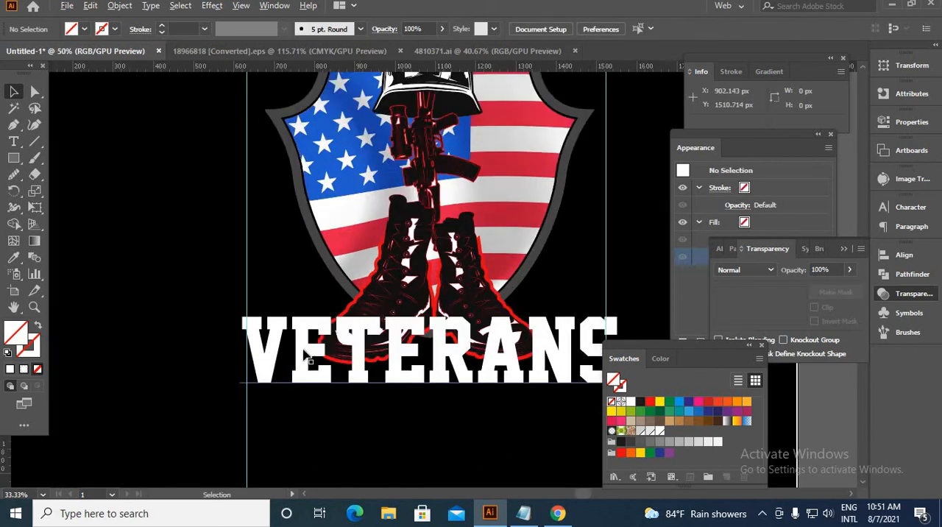
right_click(209, 332)
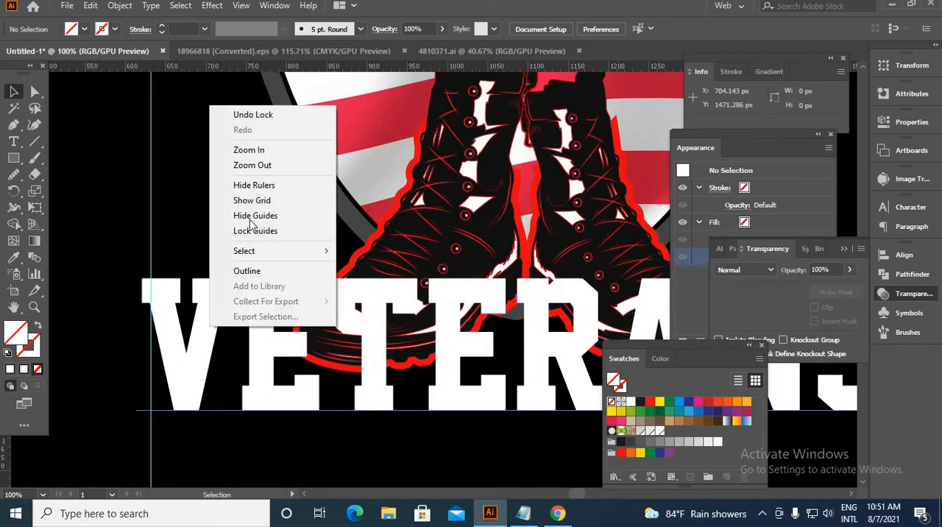
left_click(282, 411)
left_click(145, 354)
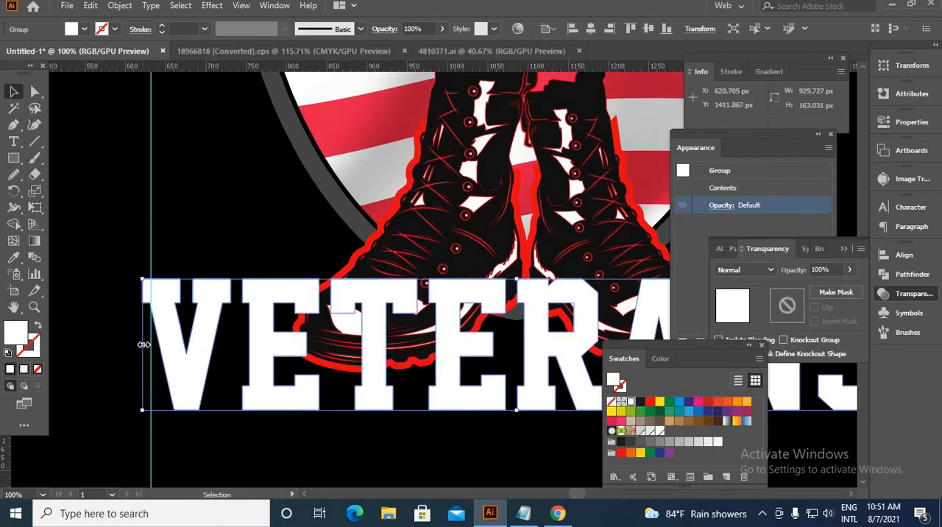
left_click_drag(144, 344, 153, 371)
left_click(346, 444)
scroll(349, 441, "down", 3)
scroll(336, 356, "up", 2)
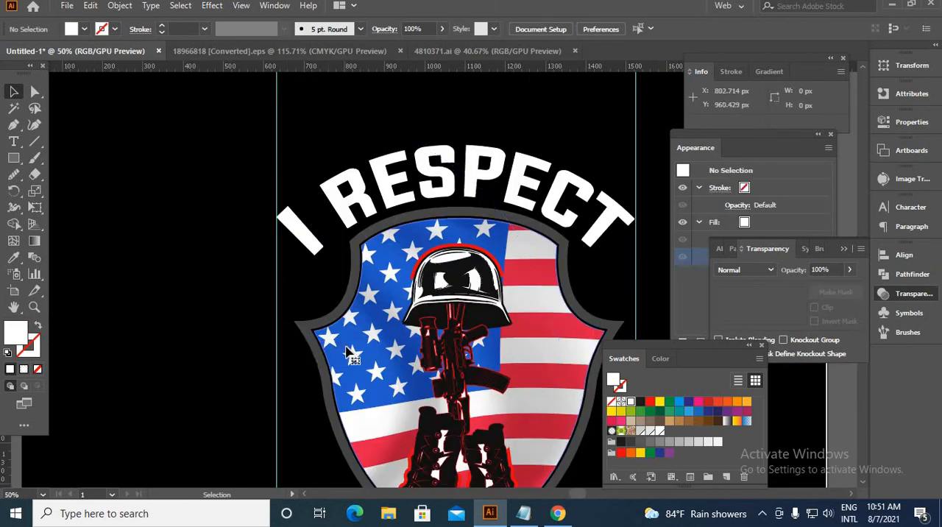
Enlarge the flag shield together with its grey frame until it nearly fills the width between the guides.
left_click(353, 355)
scroll(398, 314, "down", 2)
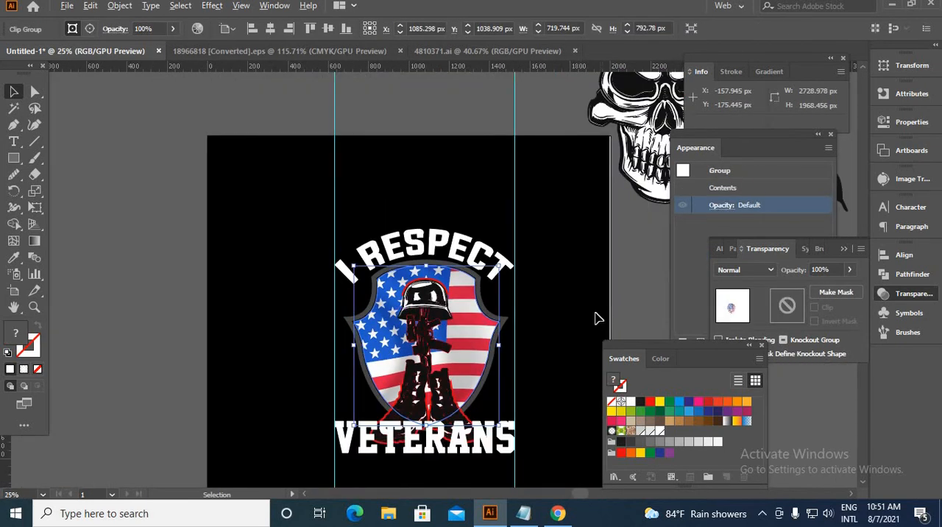
left_click(596, 315)
left_click_drag(474, 346, 526, 359)
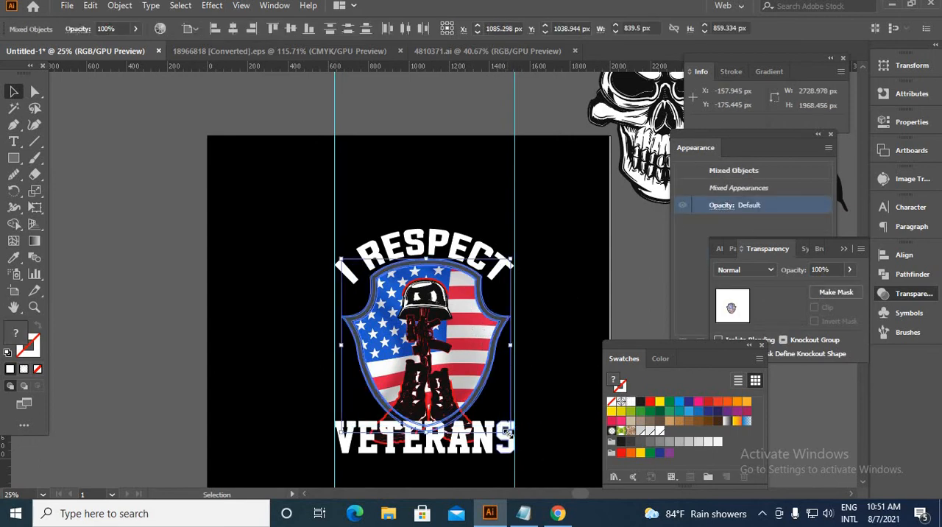
left_click_drag(512, 437, 517, 437)
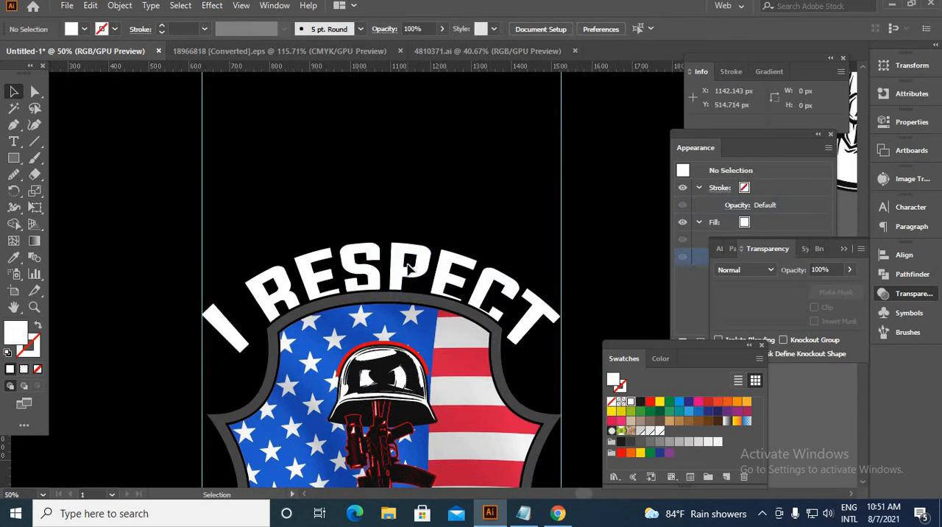
Nudge the "I respect" text upward so it clears the upper edge of the enlarged shield.
left_click(402, 280)
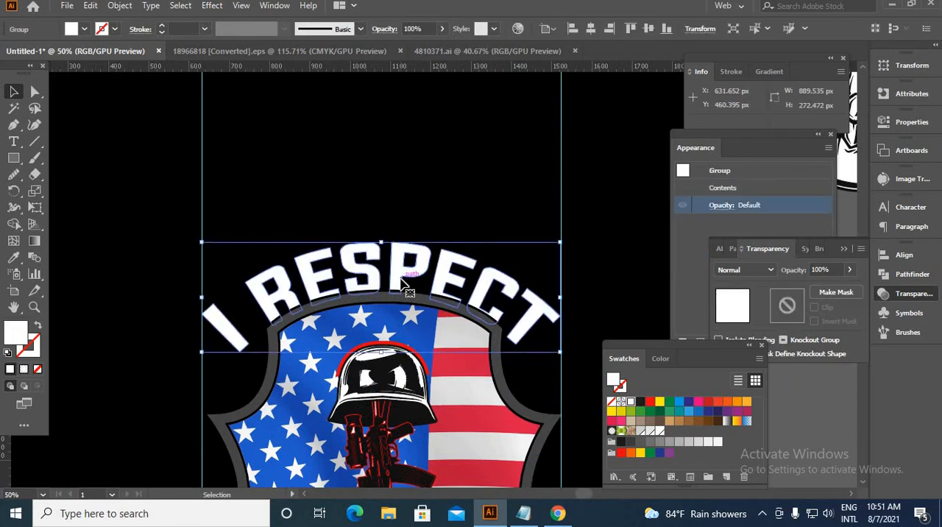
key("Up")
key("Up")
key("Up")
key("Up")
key("Up")
key("Up")
key("Up")
key("Up")
key("Up")
key("Up")
key("Up")
key("Up")
key("Up")
key("Up")
key("Up")
key("Up")
key("Up")
key("Up")
key("Up")
key("Up")
scroll(368, 253, "down", 3)
left_click(384, 415)
Create a 5 px offset path with round joins around the "veterans" lettering.
scroll(384, 414, "up", 2)
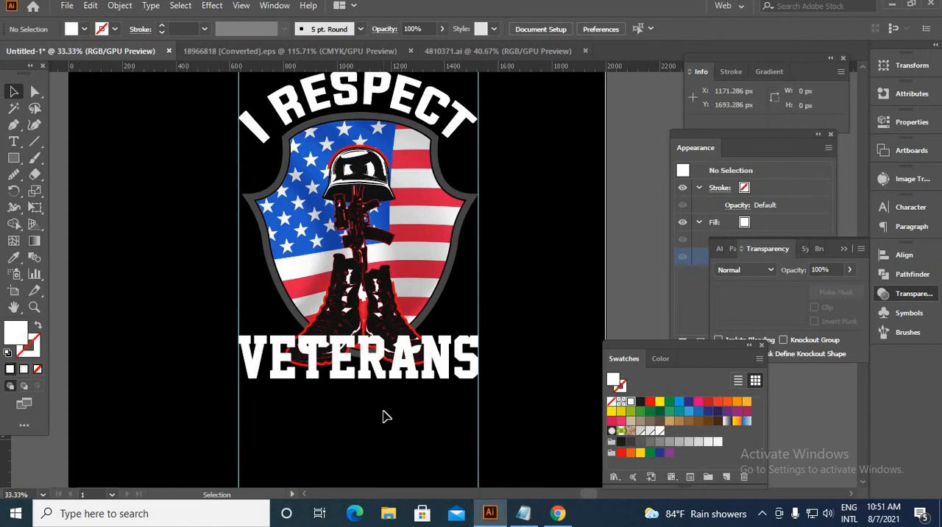
left_click(401, 375)
scroll(400, 374, "up", 2)
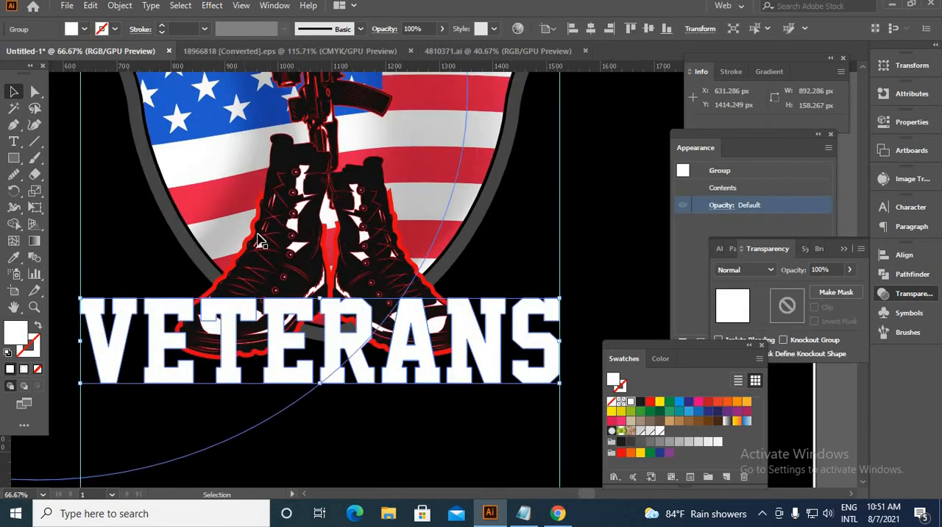
left_click(120, 6)
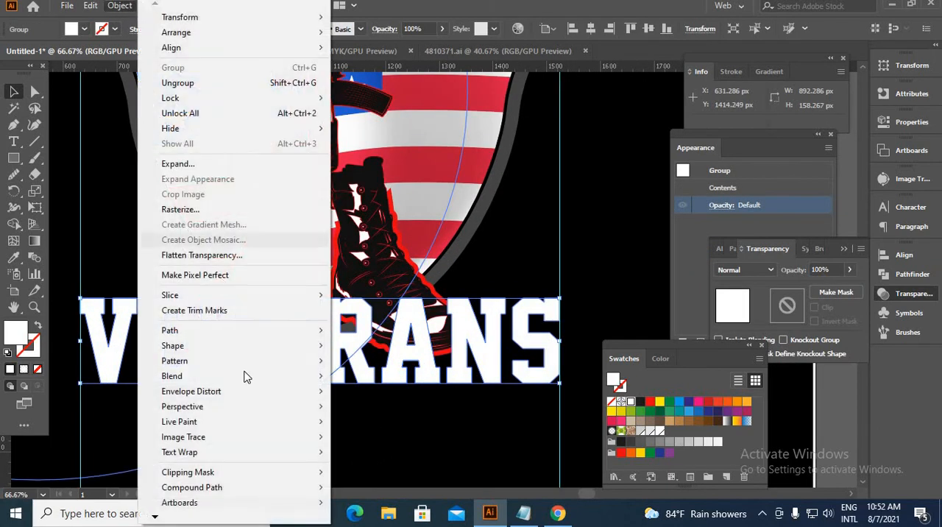
mouse_move(195, 331)
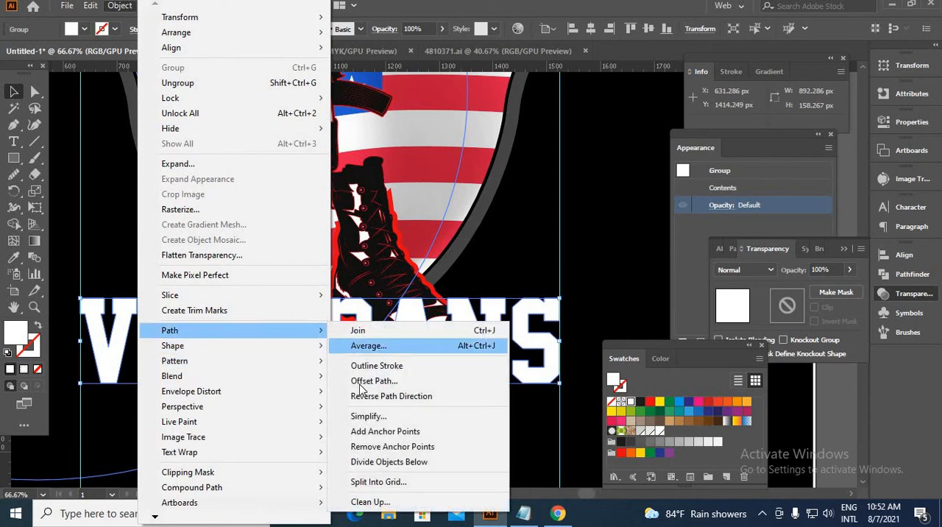
left_click(368, 381)
left_click(627, 384)
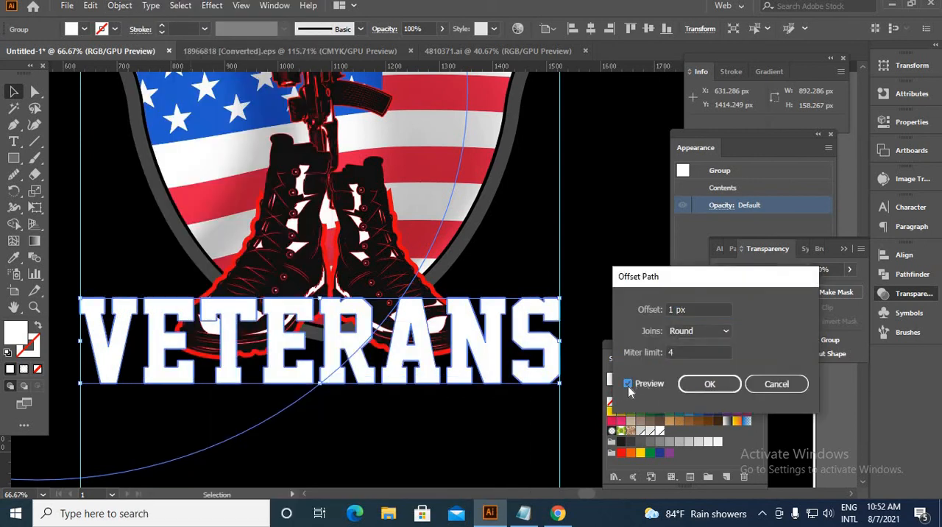
double_click(669, 309)
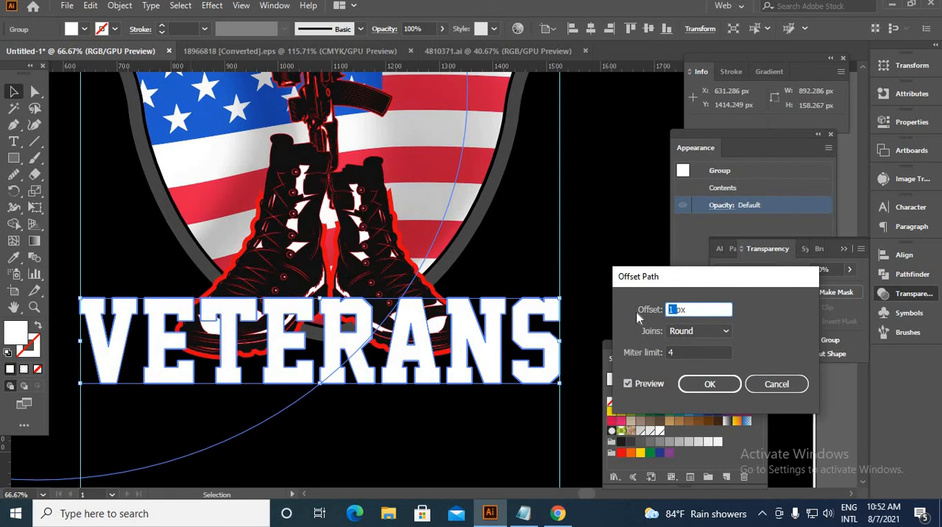
type("10")
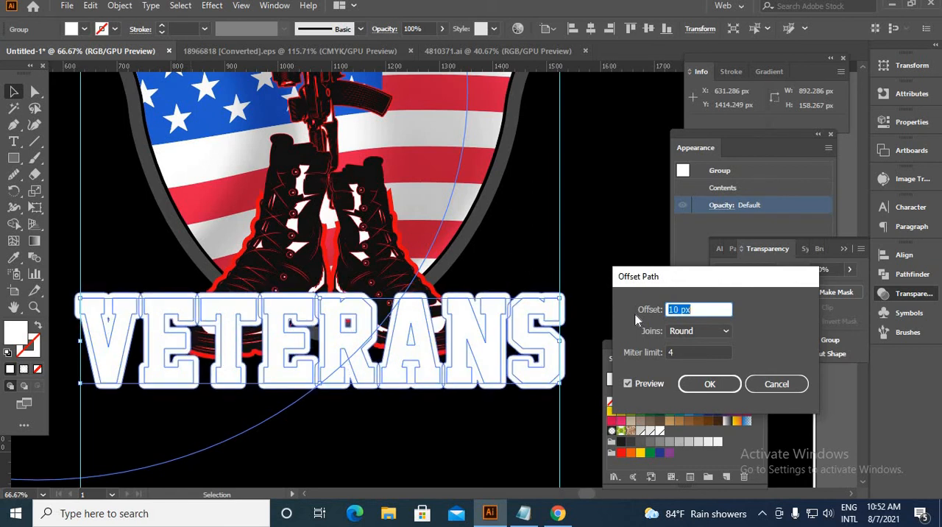
key("Down")
key("Down")
key("Down")
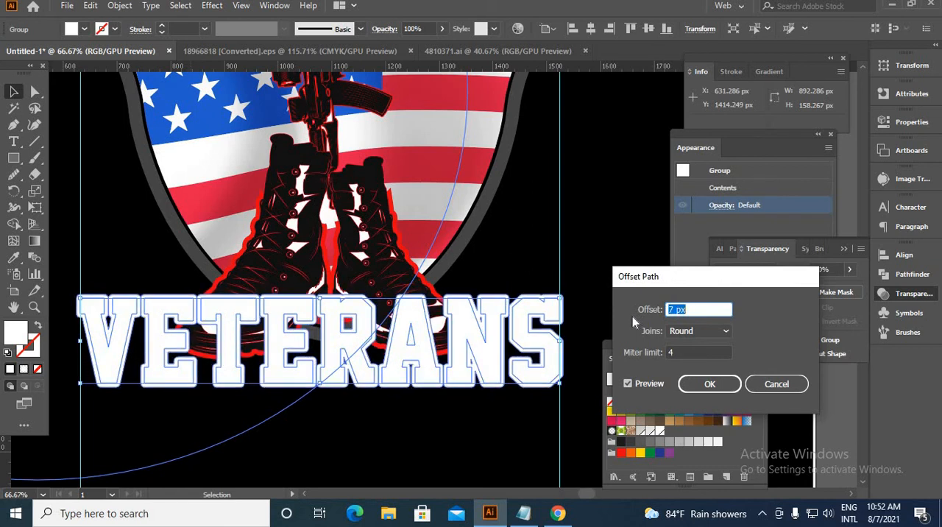
key("Down")
key("Down")
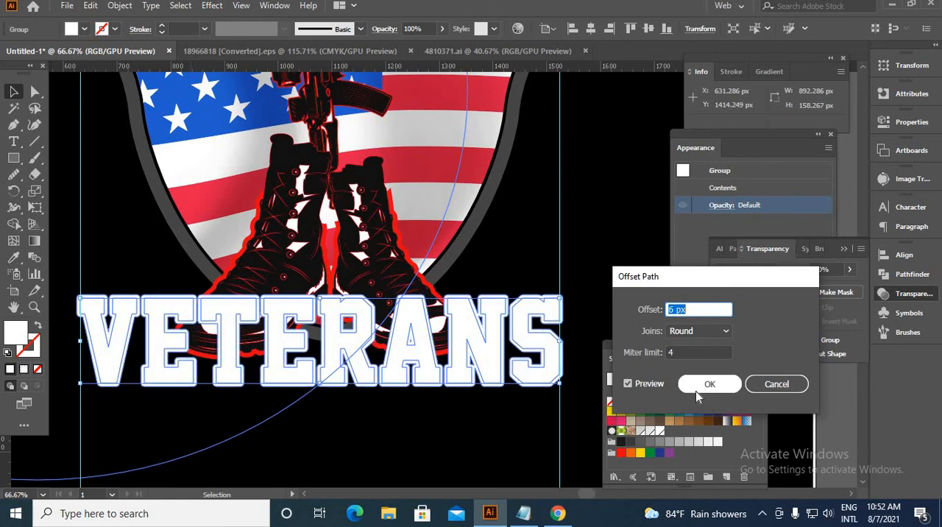
left_click(694, 384)
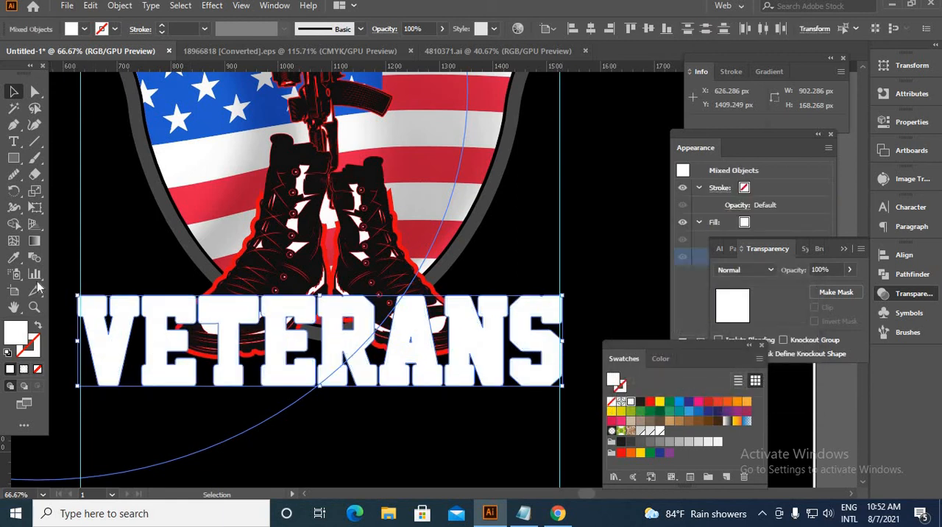
Fill the "veterans" offset shape with the red sampled from the boots' outline and send it to the back.
left_click(13, 257)
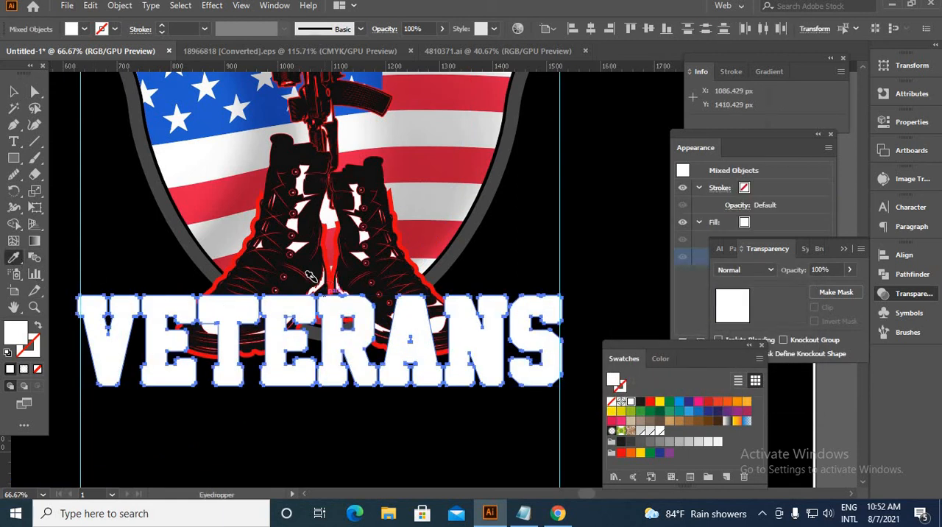
scroll(312, 277, "up", 5)
left_click(220, 270)
scroll(219, 271, "down", 6)
left_click(13, 92)
right_click(122, 149)
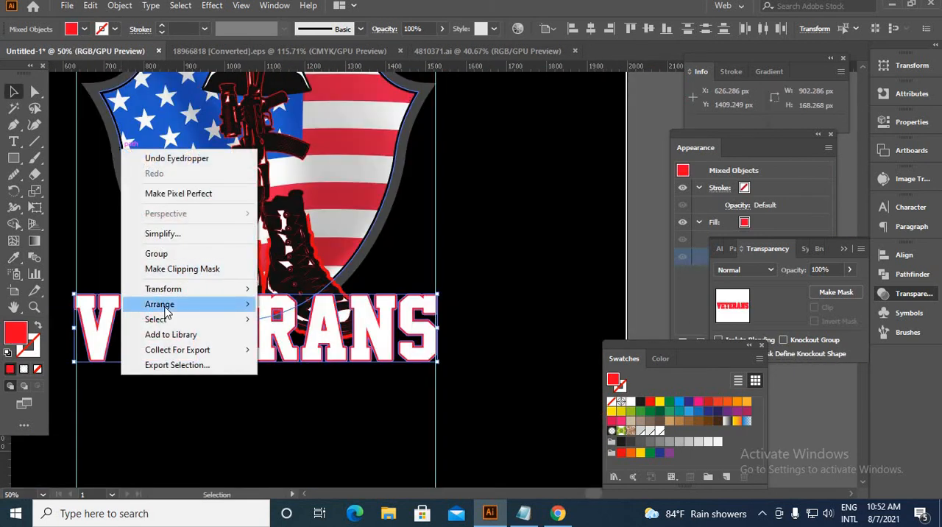
mouse_move(167, 306)
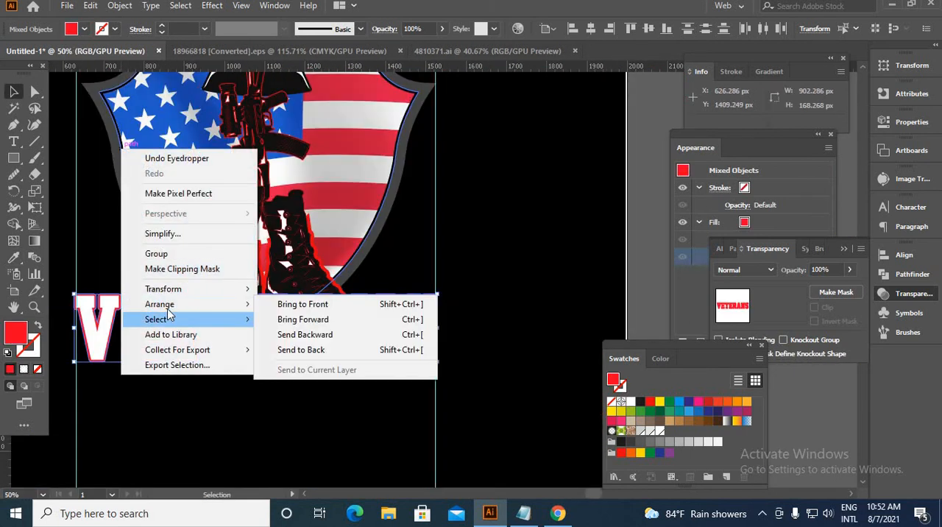
left_click(366, 350)
Create a 5 px offset path with round joins around the arched "I respect" lettering.
left_click(273, 140)
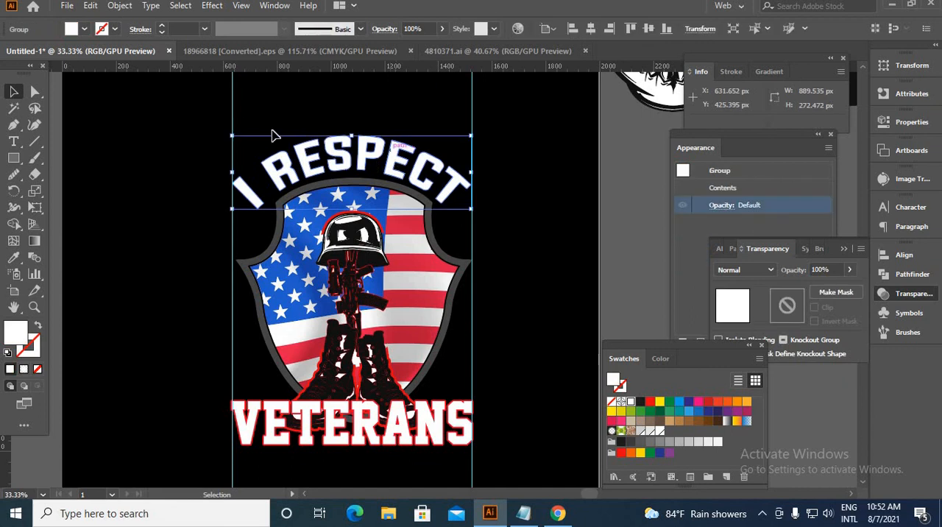
left_click(117, 6)
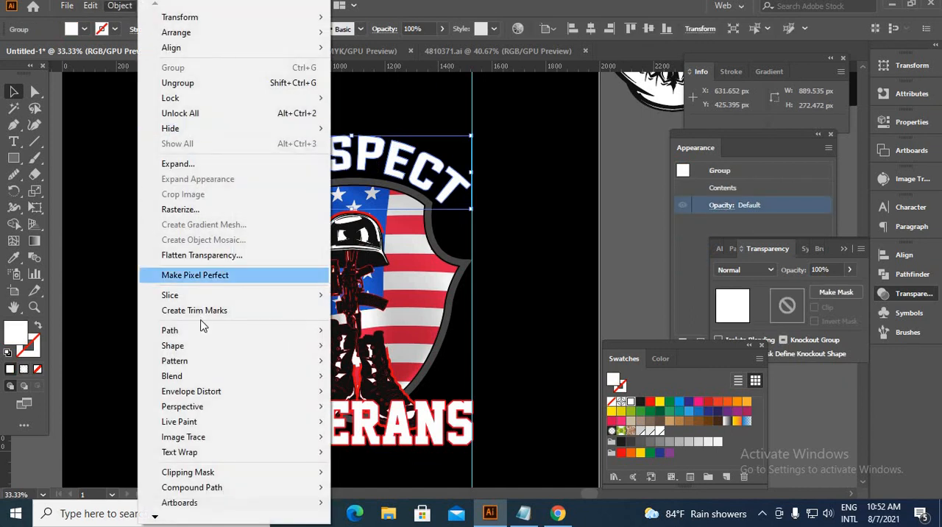
mouse_move(221, 345)
left_click(359, 381)
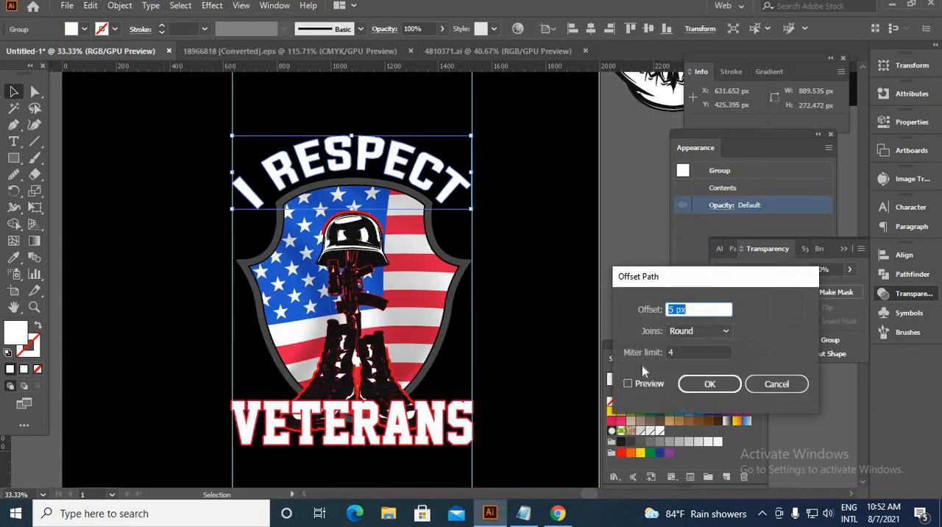
left_click(627, 384)
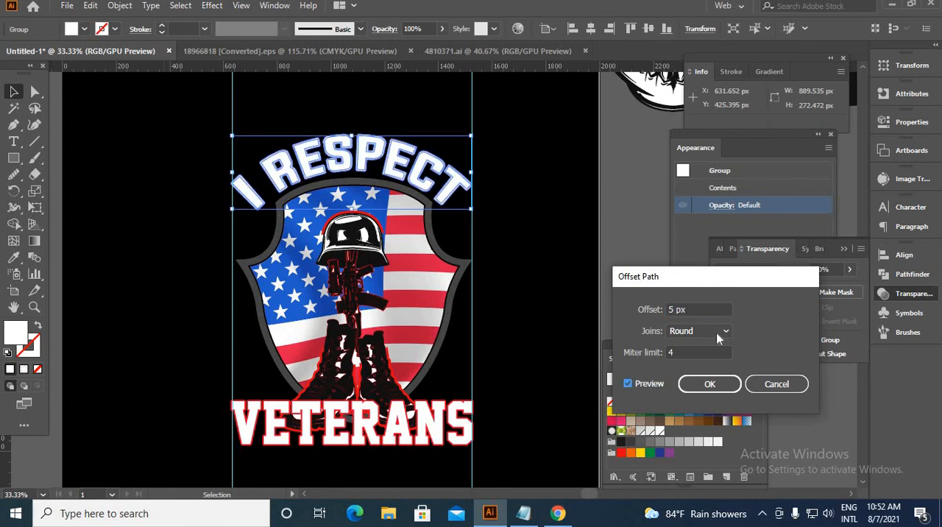
left_click(709, 384)
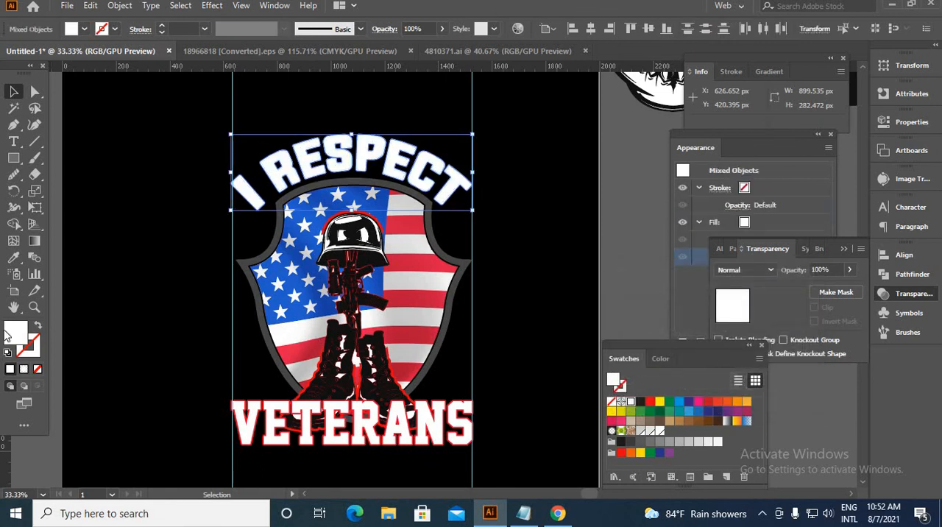
Fill the "I respect" offset shape with the red sampled from the outline of the "veterans" text.
key("i")
scroll(450, 422, "up", 5)
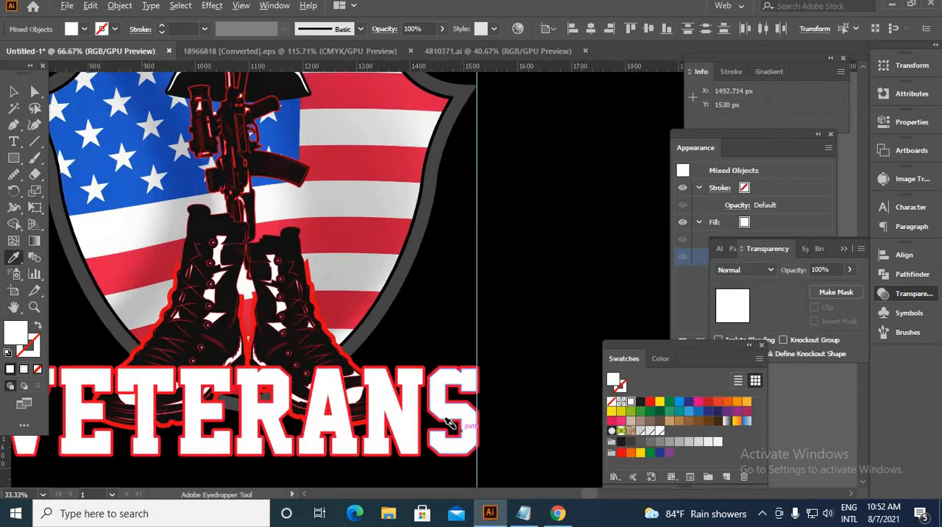
left_click(415, 391)
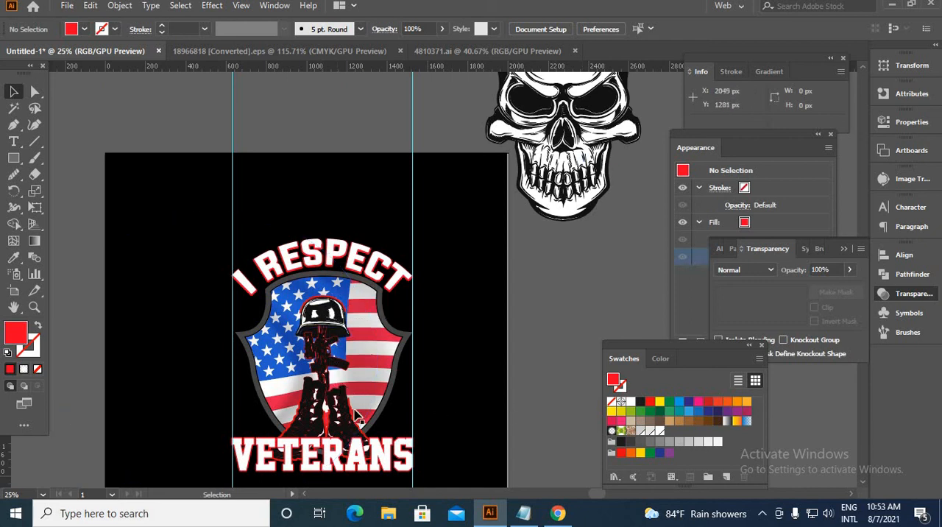
Erase part of the black opacity mask on the boots' red outline to reveal the outline around the boot tops.
scroll(358, 417, "up", 5)
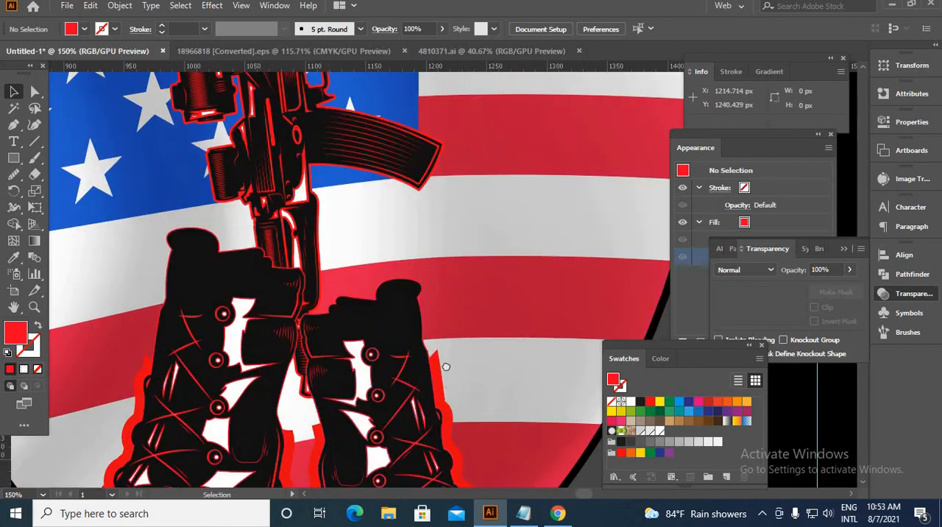
left_click_drag(445, 365, 492, 190)
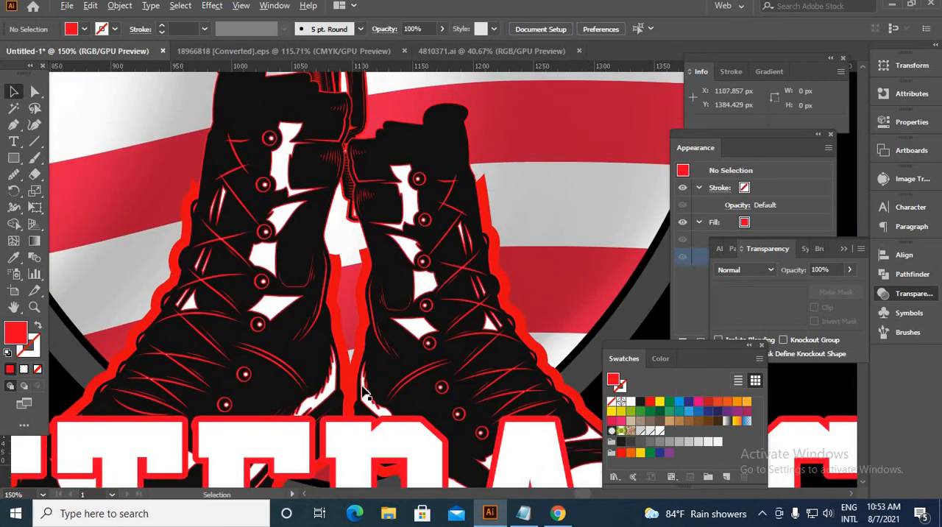
scroll(363, 390, "down", 2)
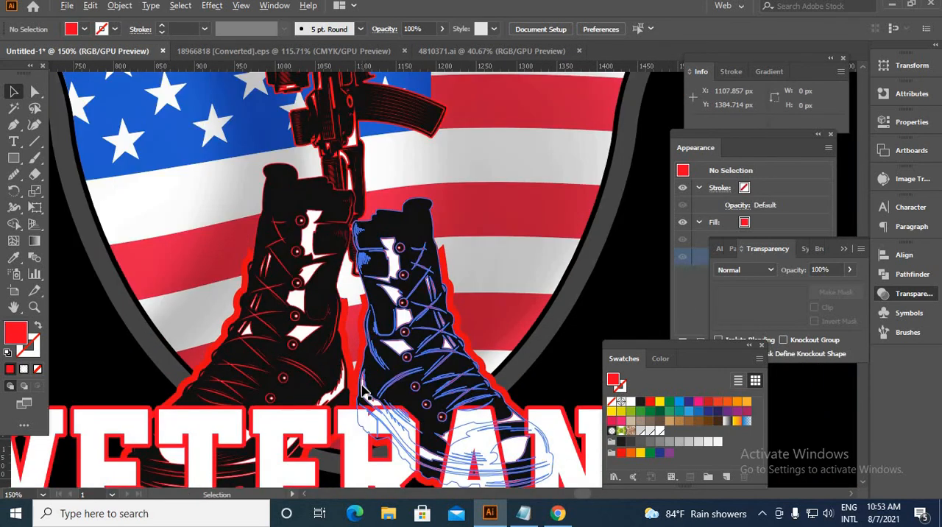
left_click(445, 256)
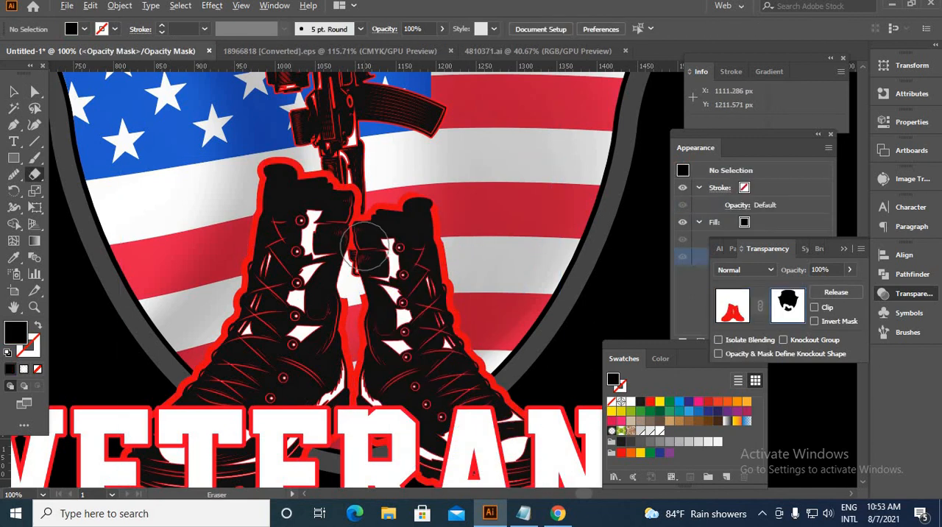
scroll(364, 257, "down", 3)
scroll(509, 368, "down", 1)
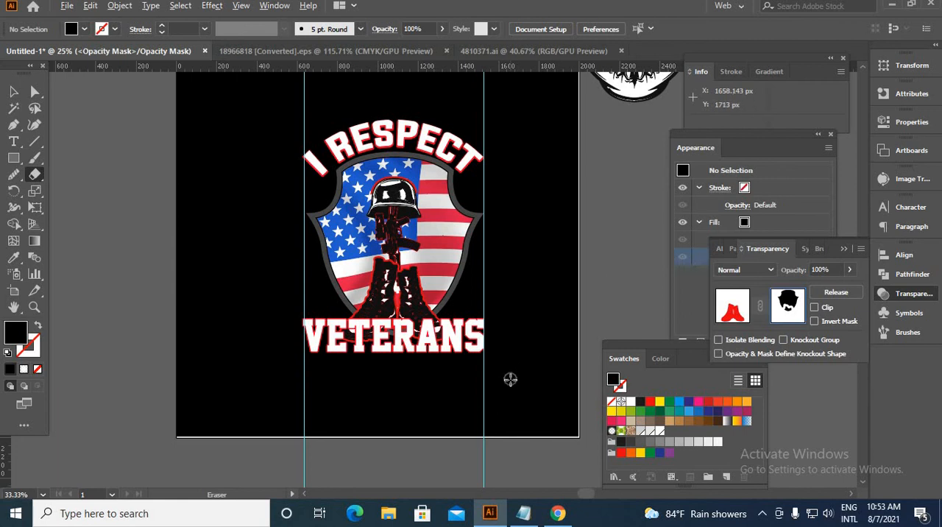
scroll(401, 280, "up", 4)
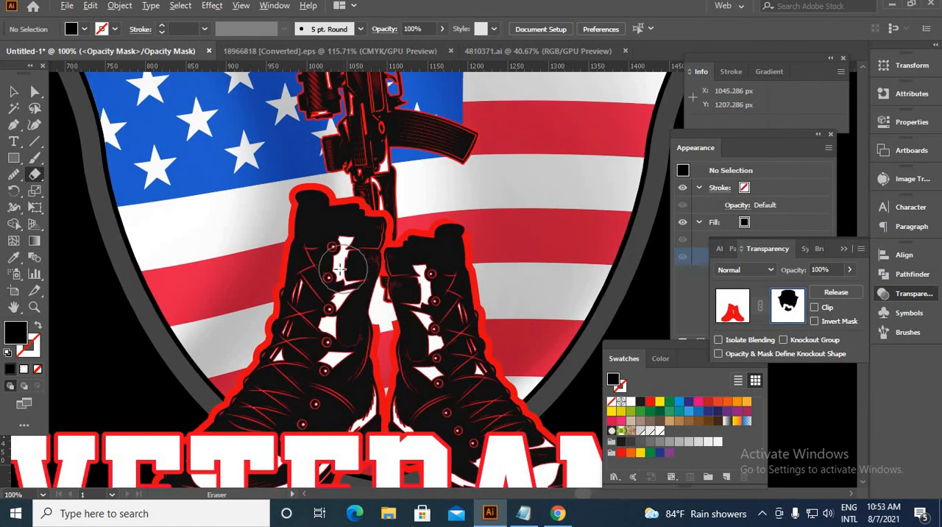